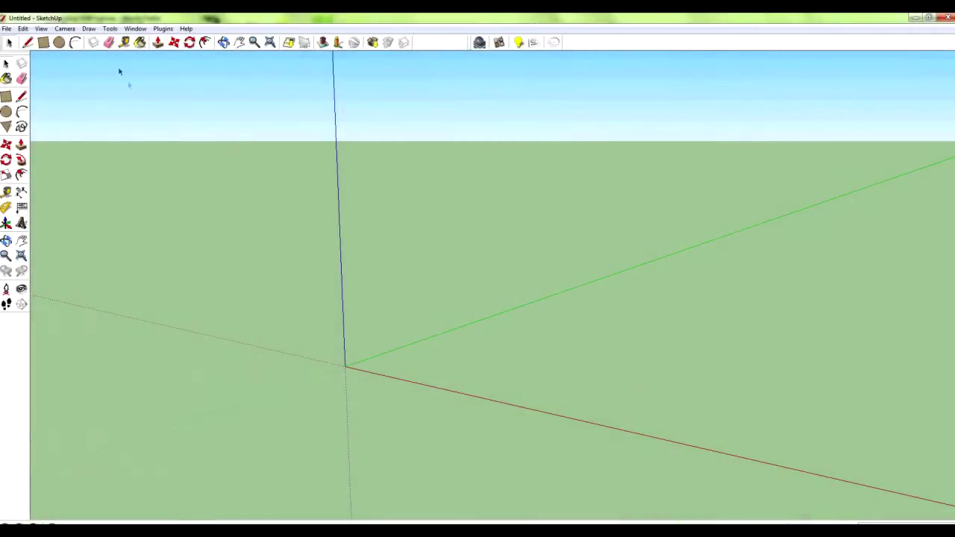
Open brickdemo.skp from the kmmhV8 folder in Recent Places, discarding the changes to the untitled model
click(7, 29)
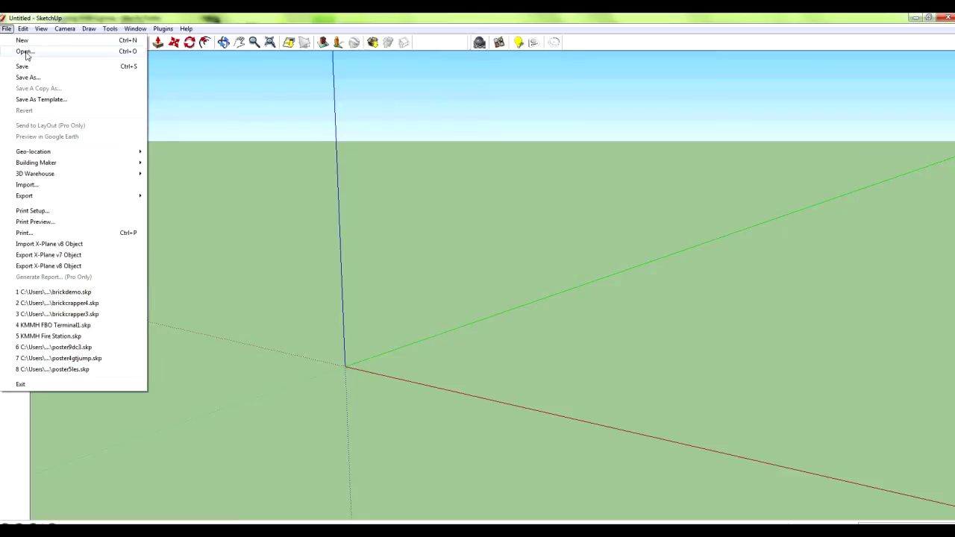
click(24, 52)
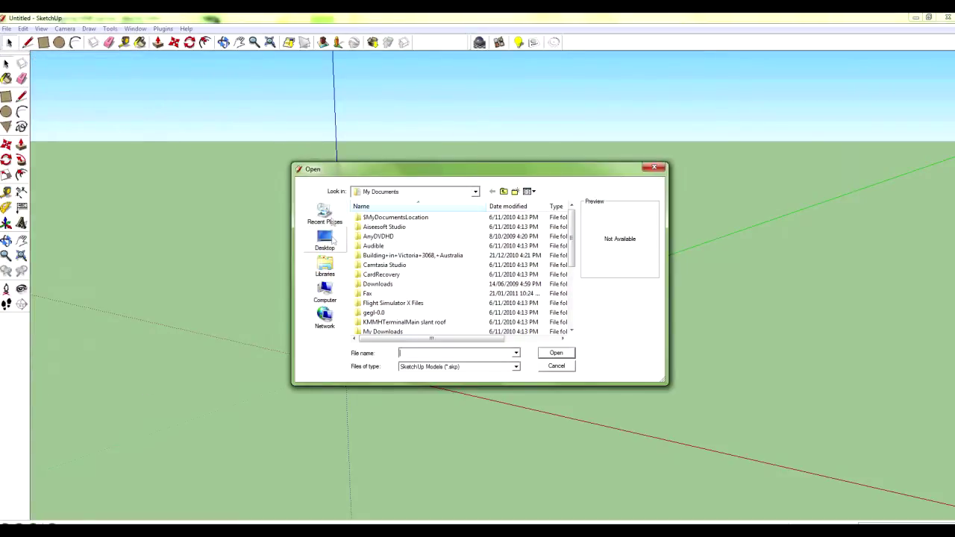
click(326, 219)
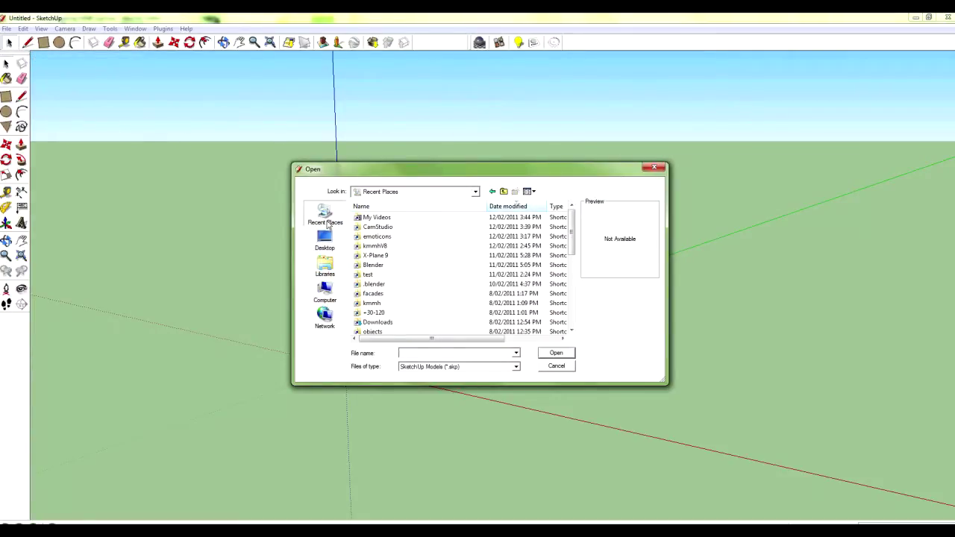
double_click(379, 247)
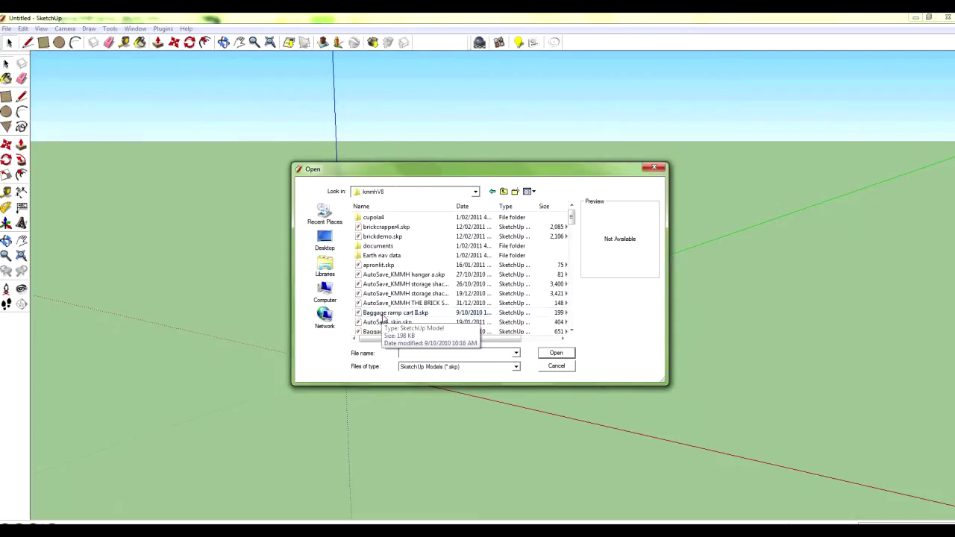
click(384, 313)
scroll(384, 313, down, 3)
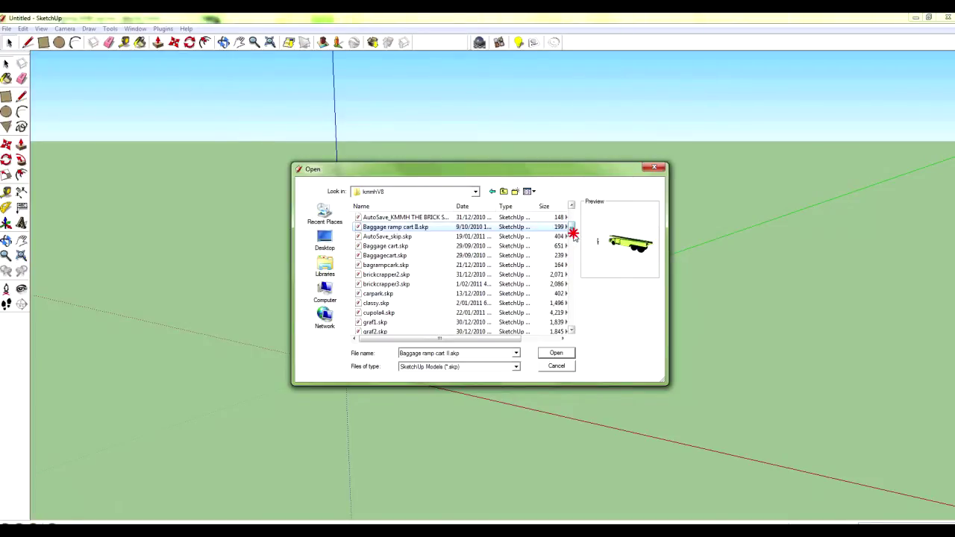
drag(573, 234, 574, 221)
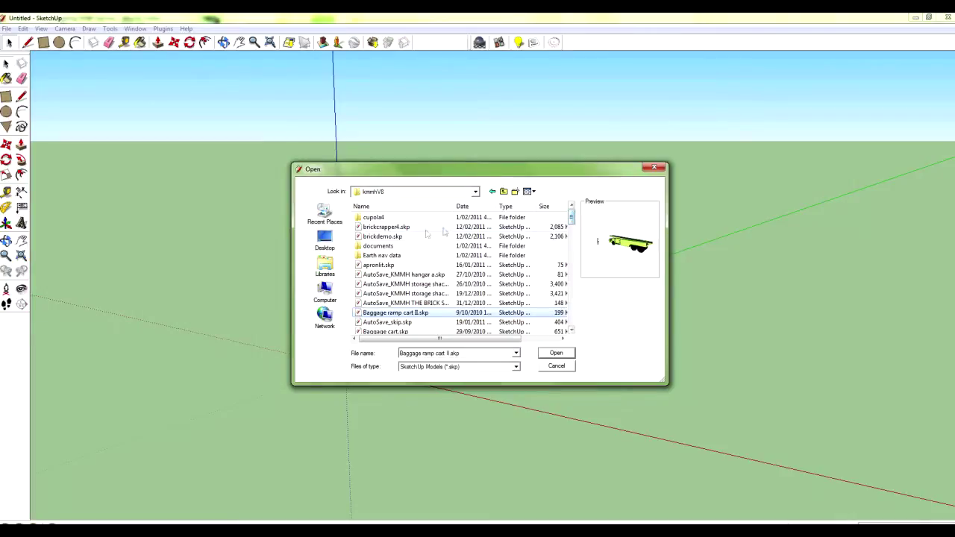
click(398, 237)
double_click(384, 237)
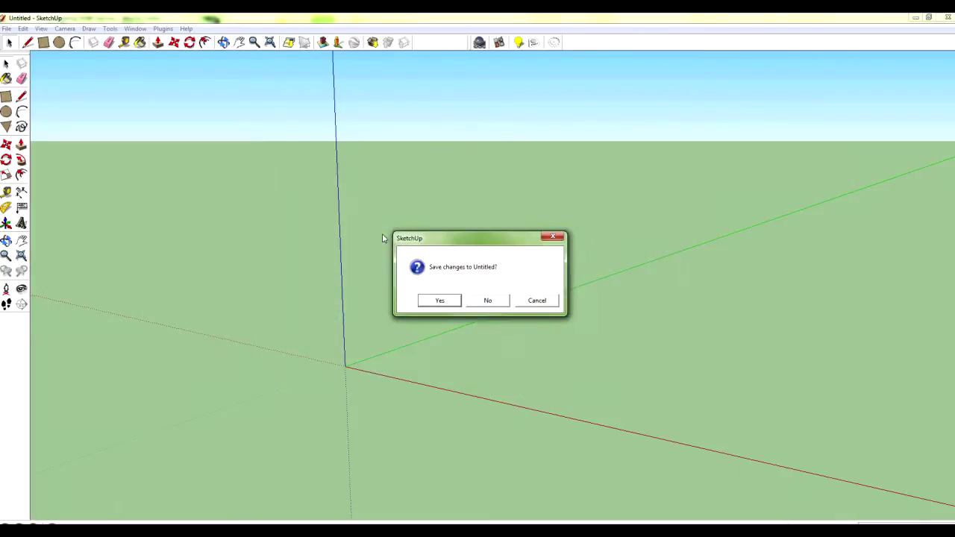
click(487, 300)
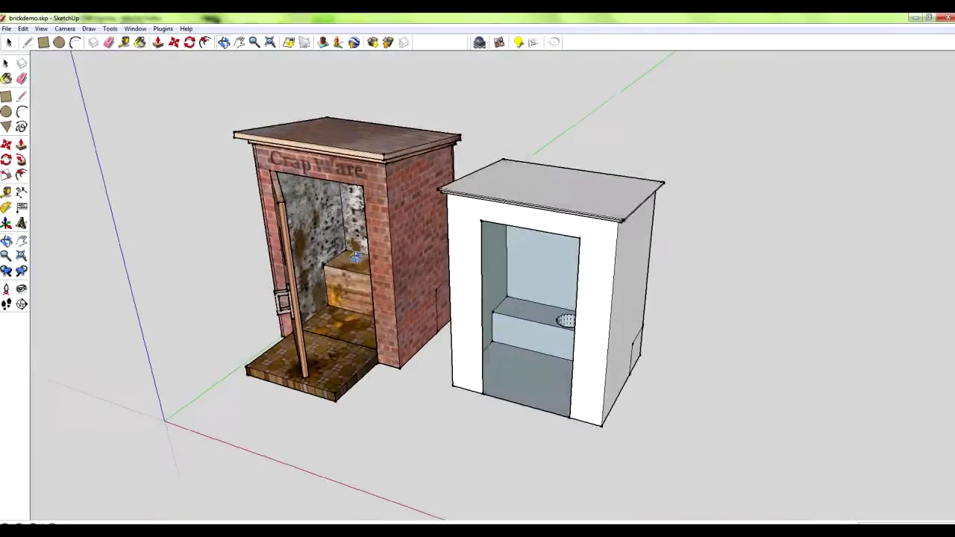
Examine the textured brick outhouse and the untextured one beside it from the front, back, near and far
middle_drag(356, 256, 420, 275)
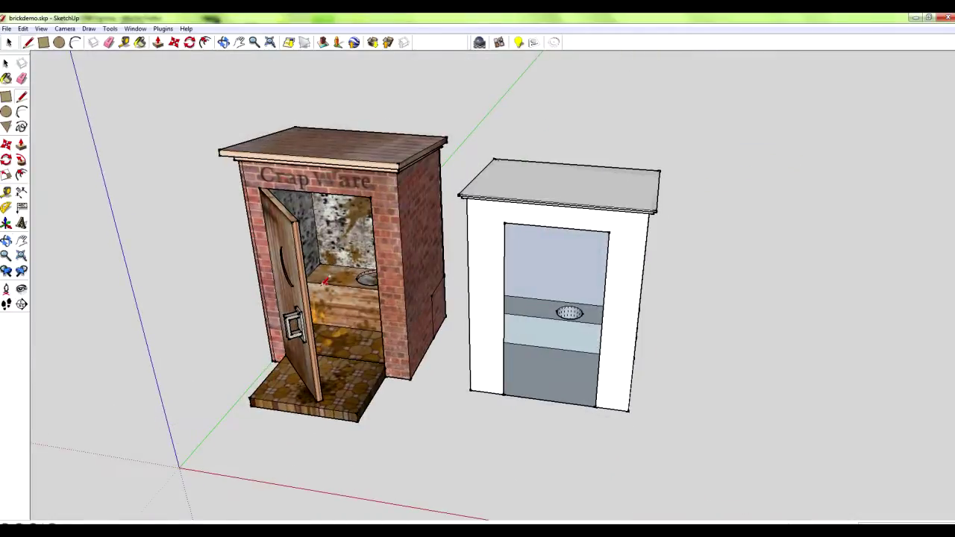
middle_drag(357, 349, 580, 288)
mouse_move(278, 313)
middle_down()
mouse_move(456, 250)
mouse_move(339, 317)
mouse_move(671, 227)
mouse_move(377, 238)
middle_up()
middle_drag(272, 177, 354, 309)
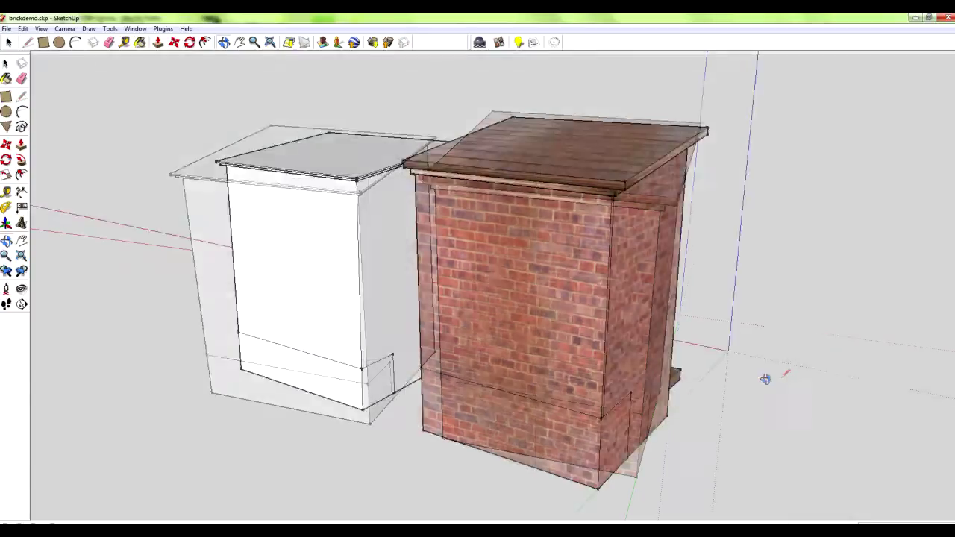
middle_drag(768, 380, 296, 176)
middle_drag(916, 281, 545, 353)
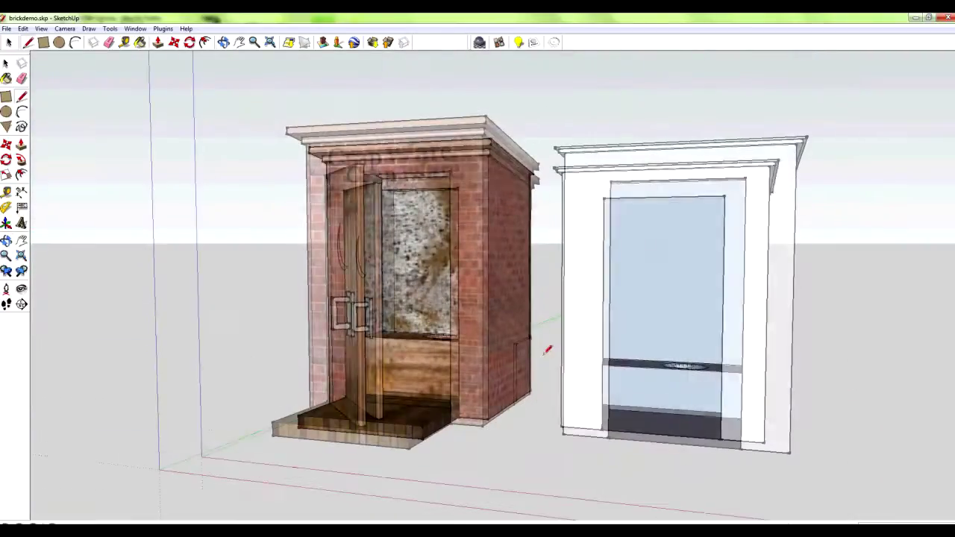
scroll(546, 373, down, 8)
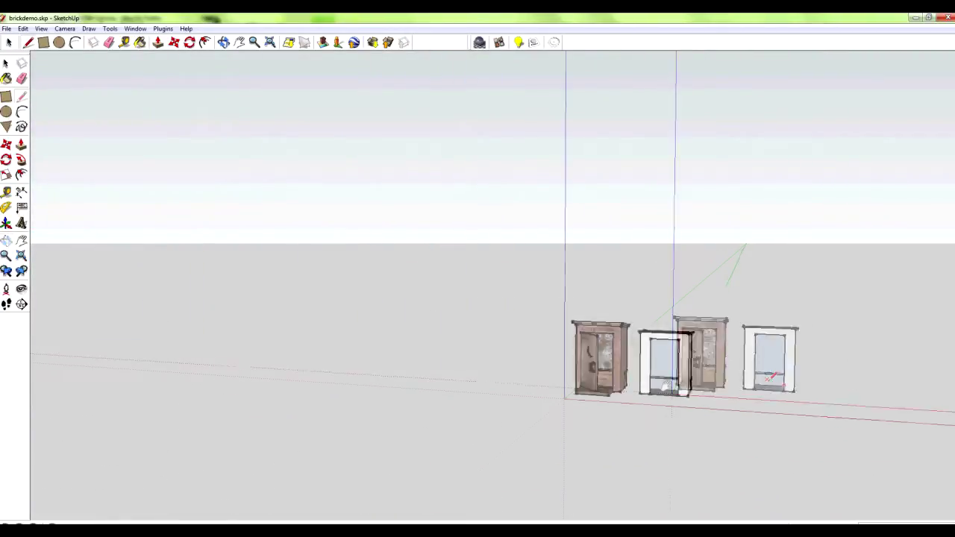
key(l)
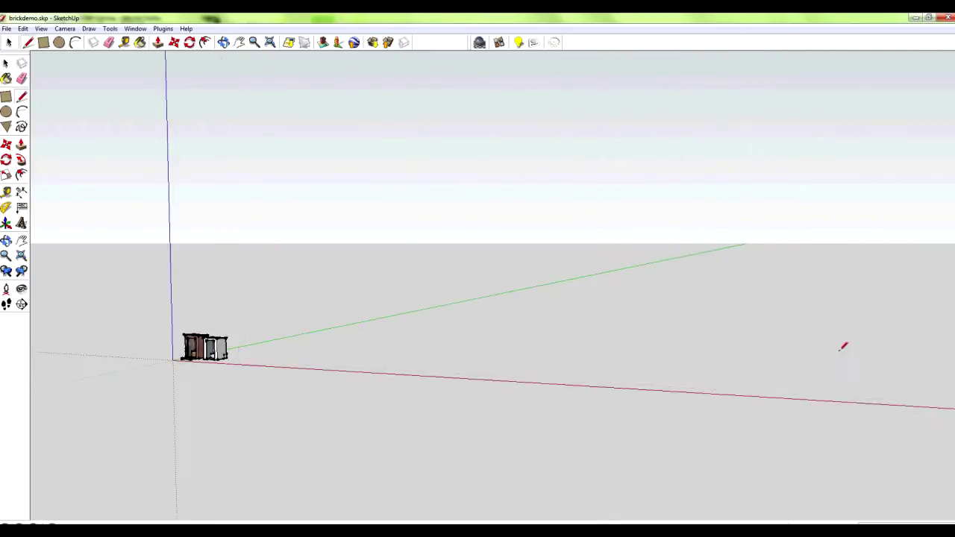
mouse_move(559, 349)
middle_down()
mouse_move(467, 347)
mouse_move(704, 356)
middle_up()
middle_drag(349, 336, 277, 334)
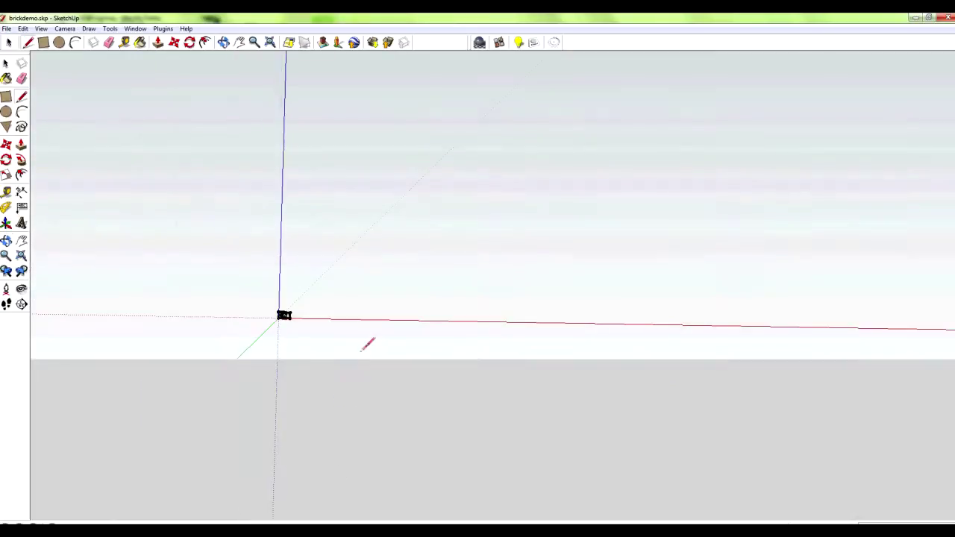
mouse_move(374, 425)
middle_down()
mouse_move(479, 212)
mouse_move(433, 169)
mouse_move(559, 408)
mouse_move(612, 378)
mouse_move(714, 260)
middle_up()
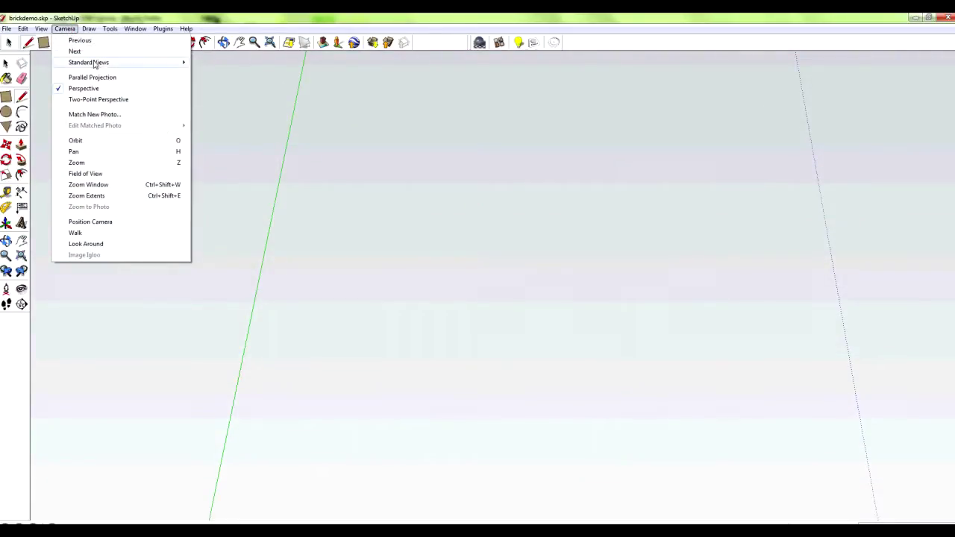
Try the standard camera views one after another, including Front and Right
mouse_move(95, 62)
click(221, 84)
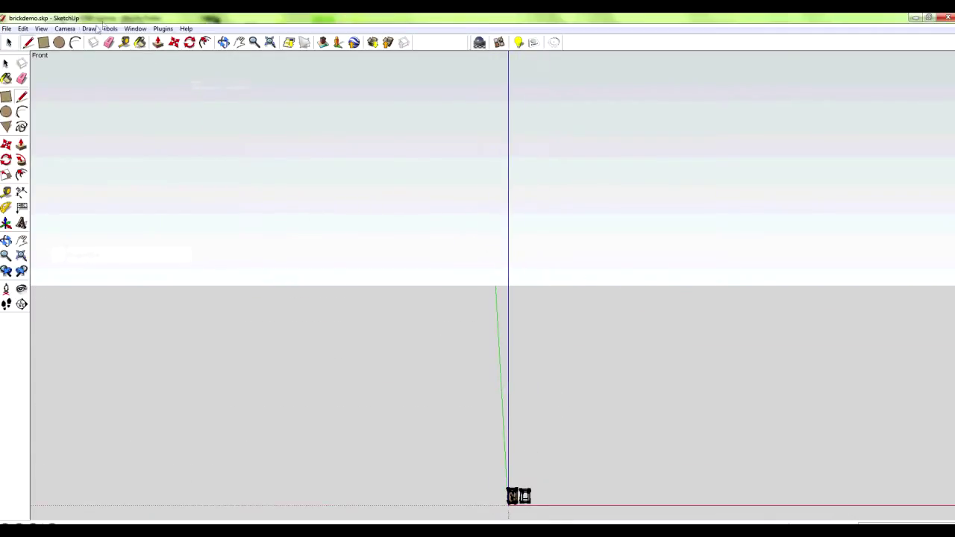
click(64, 28)
mouse_move(95, 62)
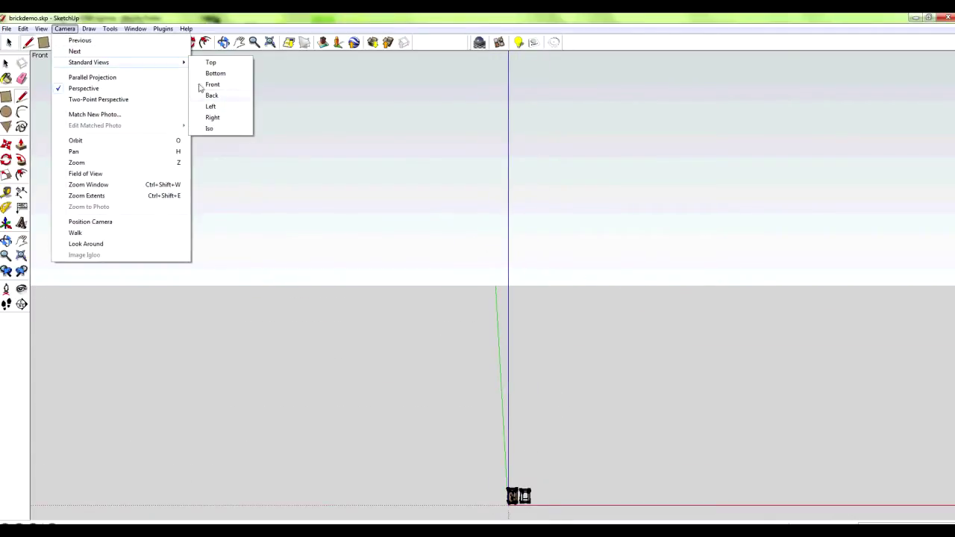
click(215, 117)
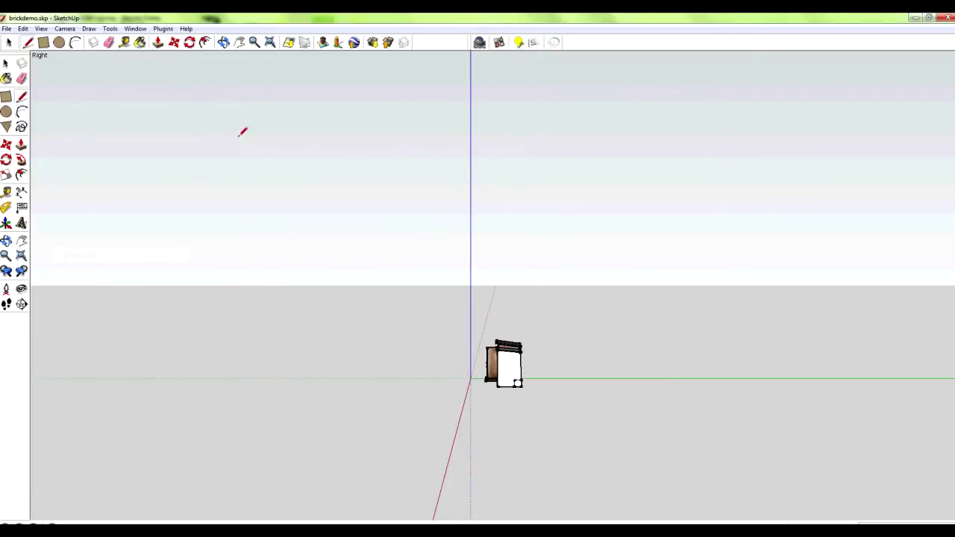
click(64, 28)
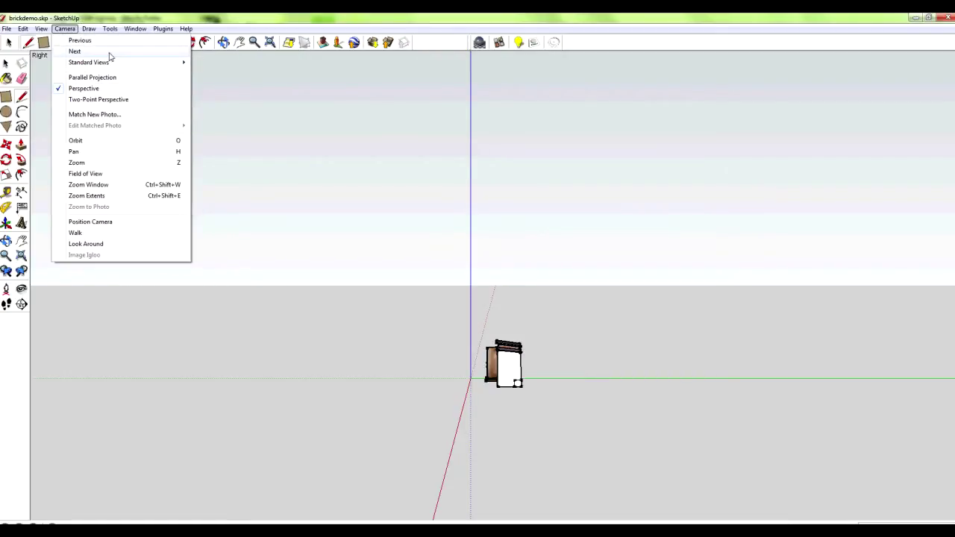
mouse_move(112, 62)
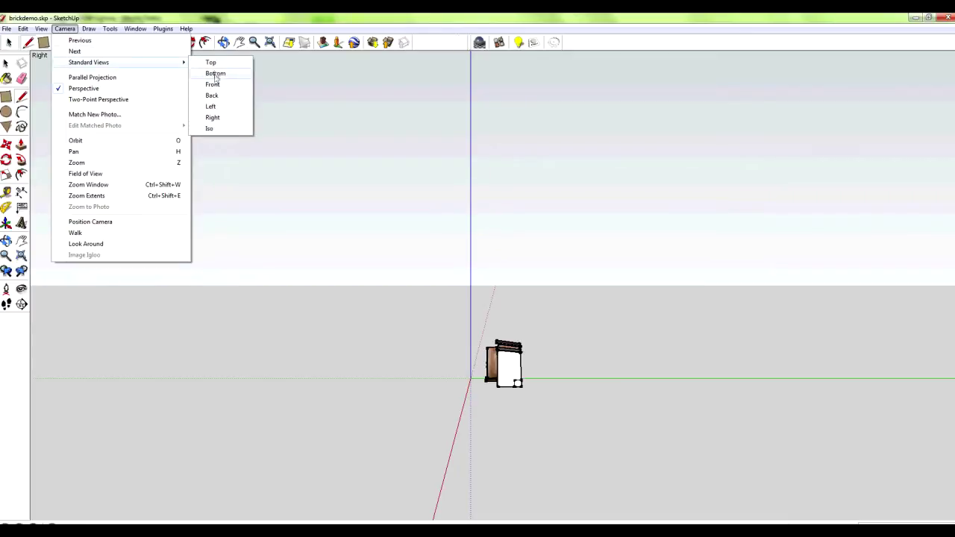
click(215, 74)
Draw a rectangle on the ground beside the brick outhouse as the footprint of a new building
click(6, 98)
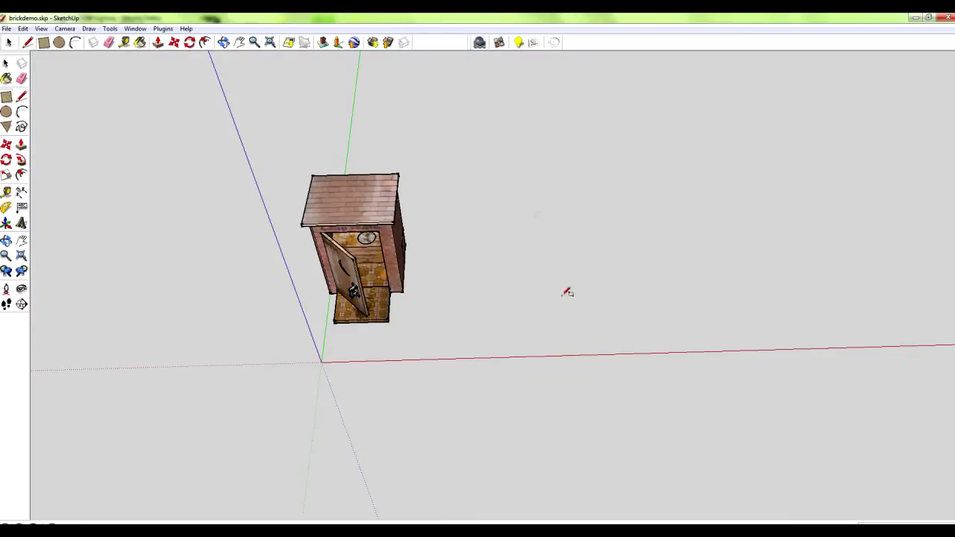
middle_drag(567, 292, 529, 341)
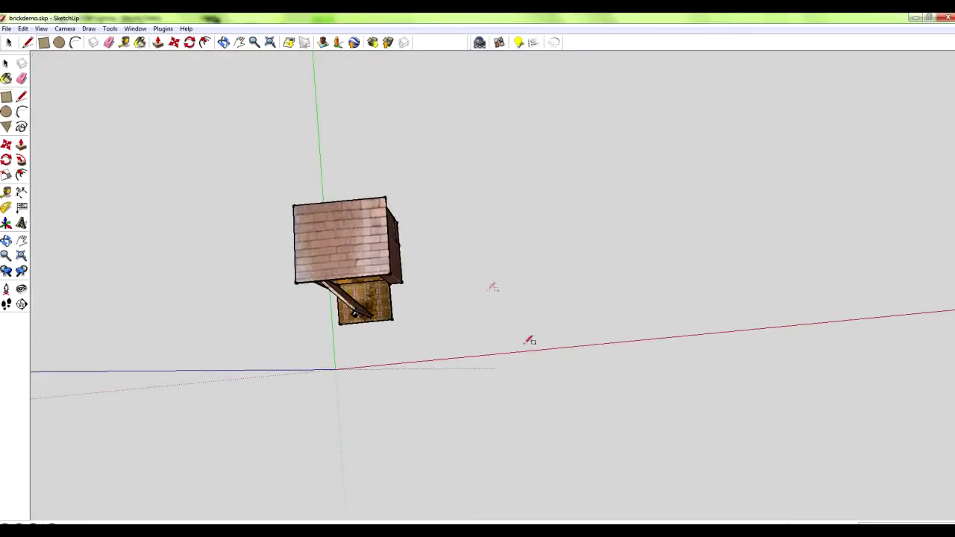
click(430, 218)
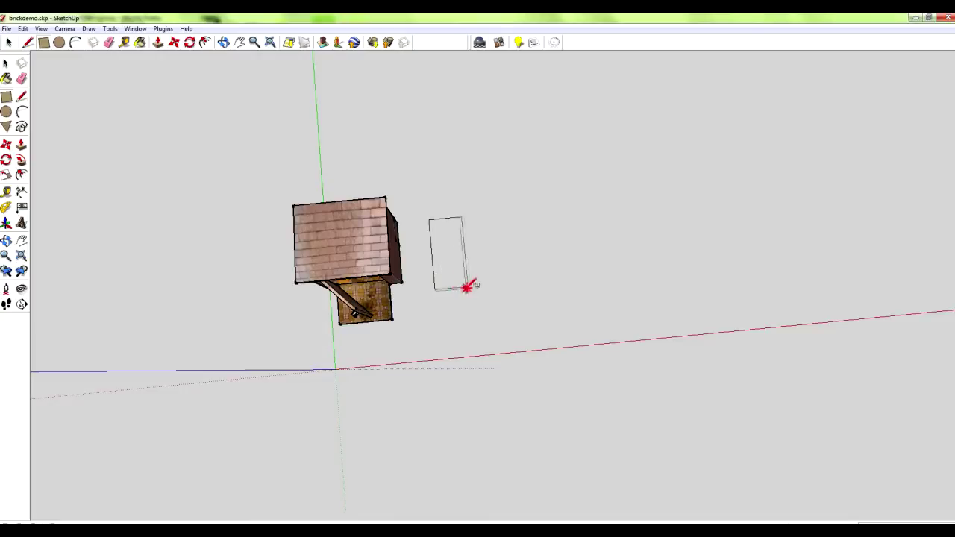
click(515, 269)
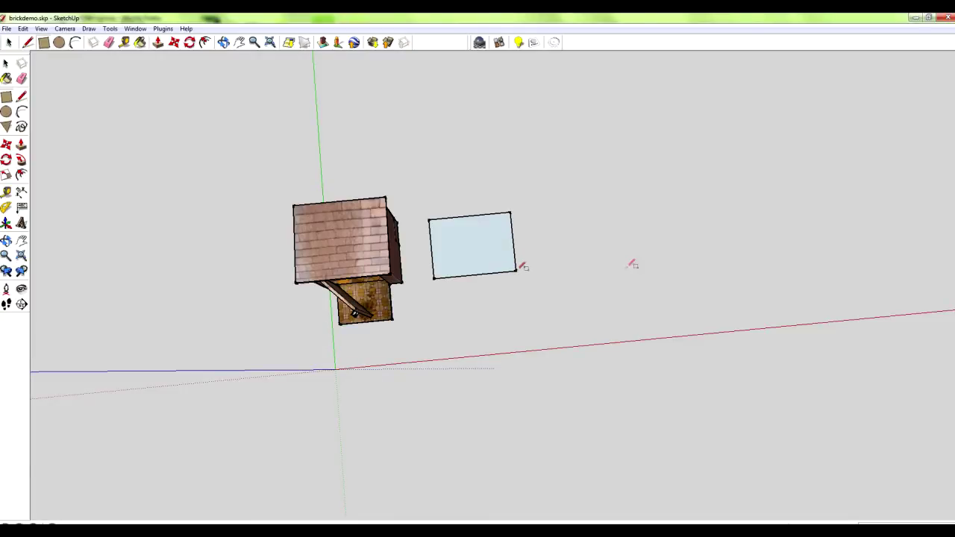
Place two Tape Measure guide lines parallel to the red axis, from the brick outhouse's front base corner and from its roof corner
middle_drag(633, 264, 599, 217)
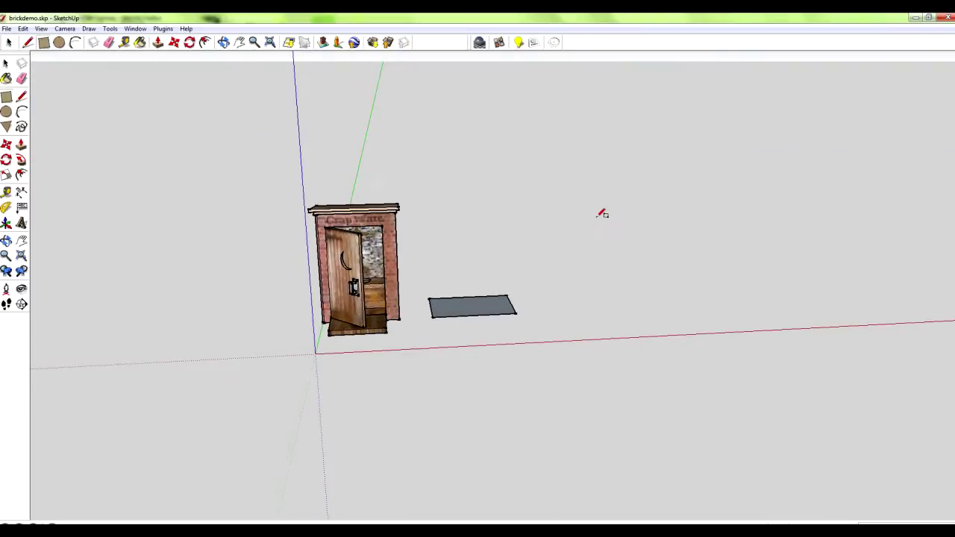
middle_drag(586, 253, 574, 233)
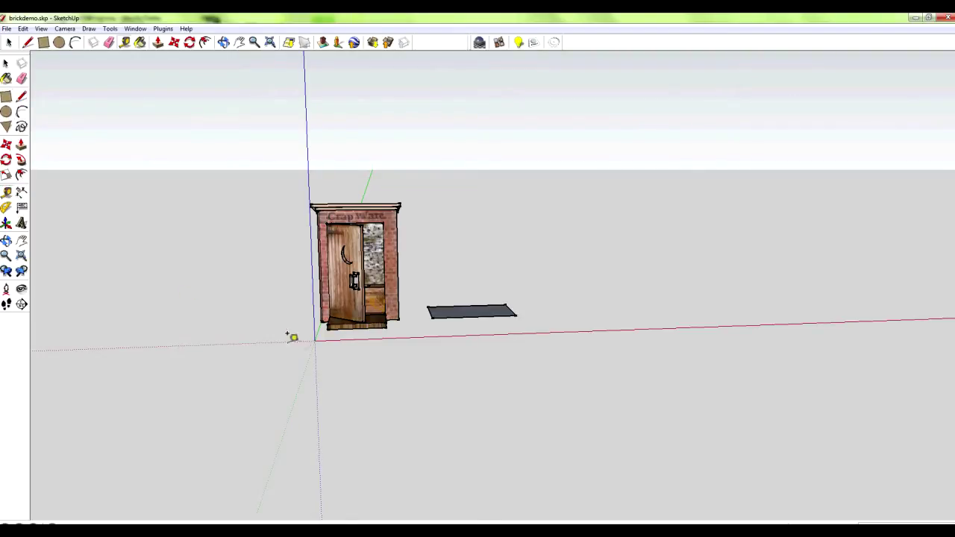
middle_drag(288, 335, 288, 324)
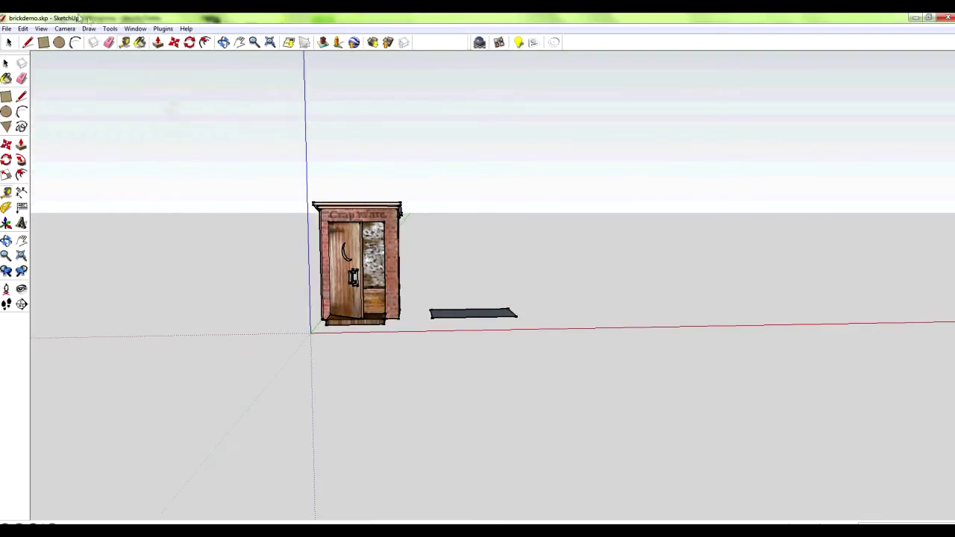
click(109, 30)
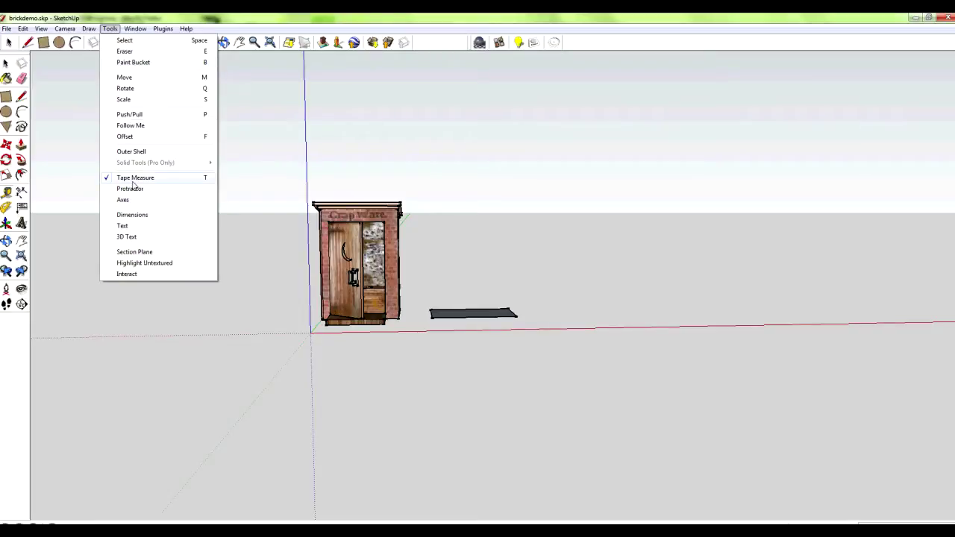
click(129, 216)
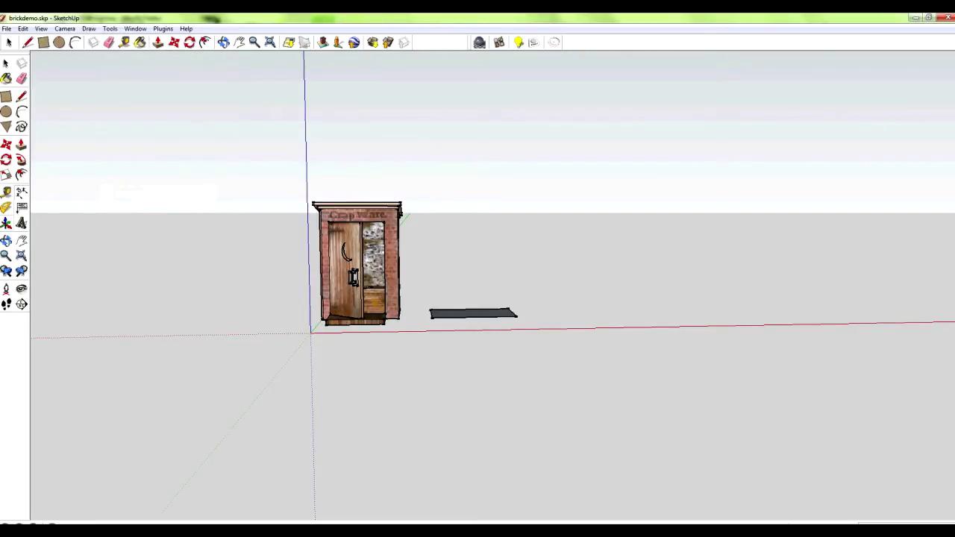
click(401, 316)
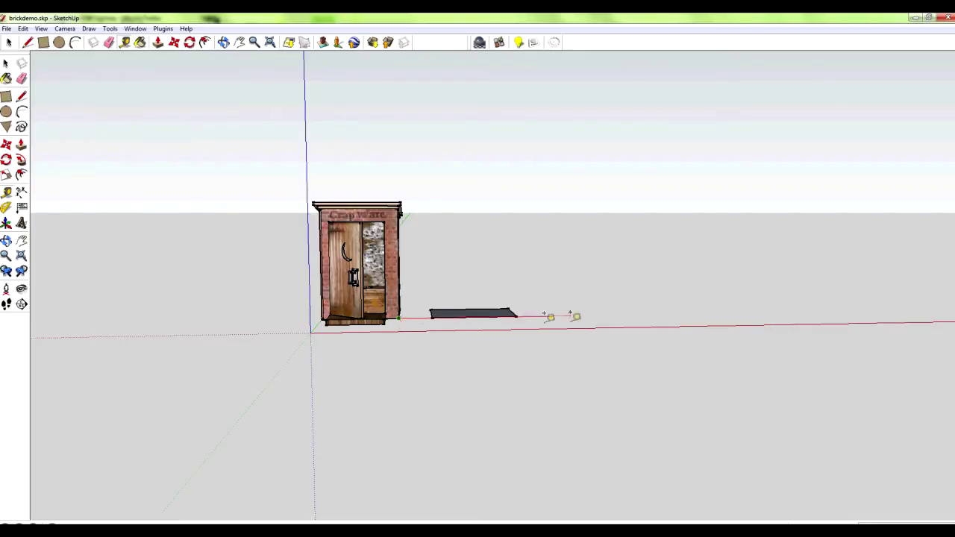
click(401, 208)
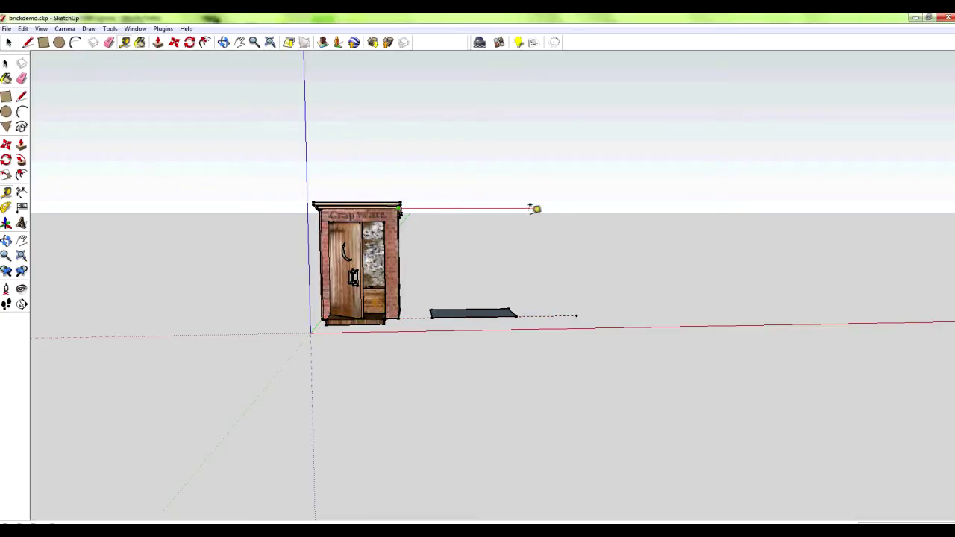
click(588, 209)
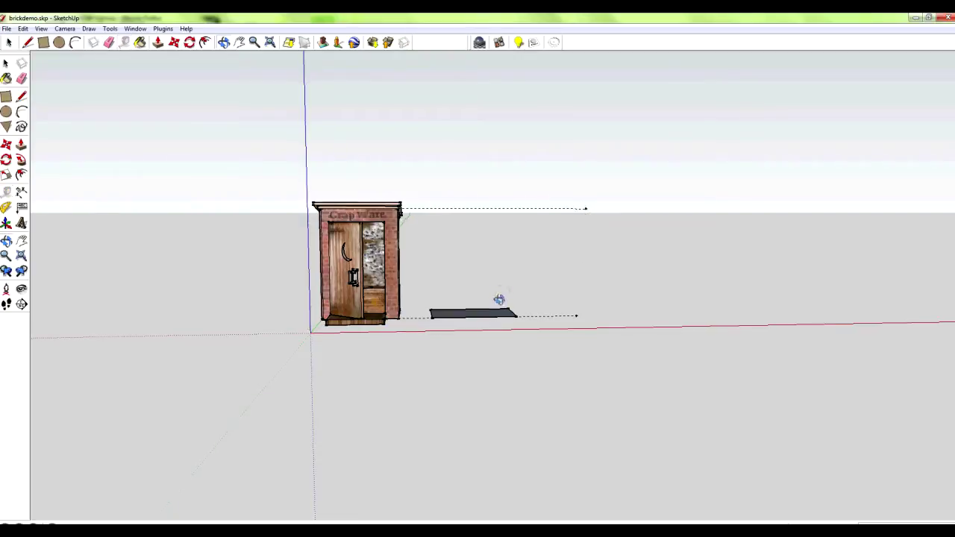
Push/Pull the ground rectangle up to the upper guide line to form a box
middle_drag(499, 300, 475, 309)
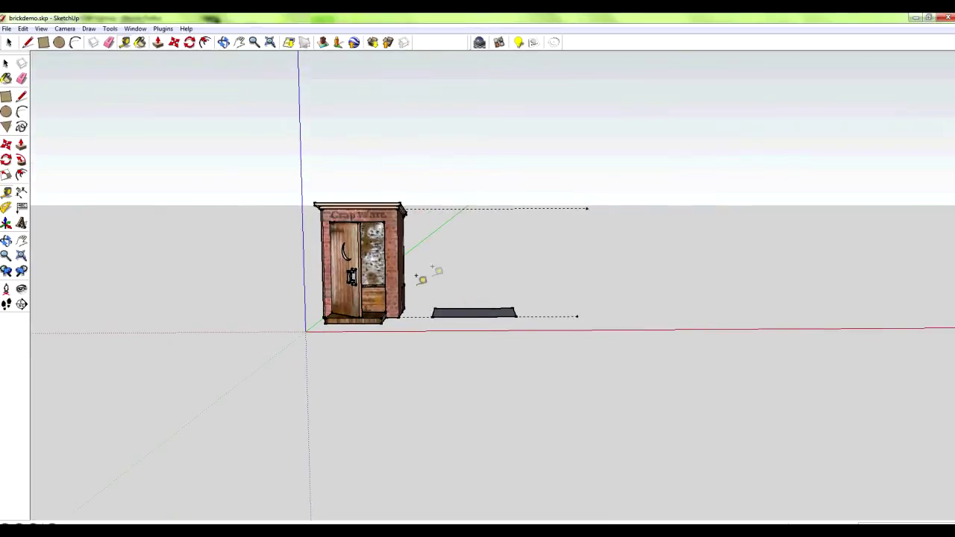
click(21, 146)
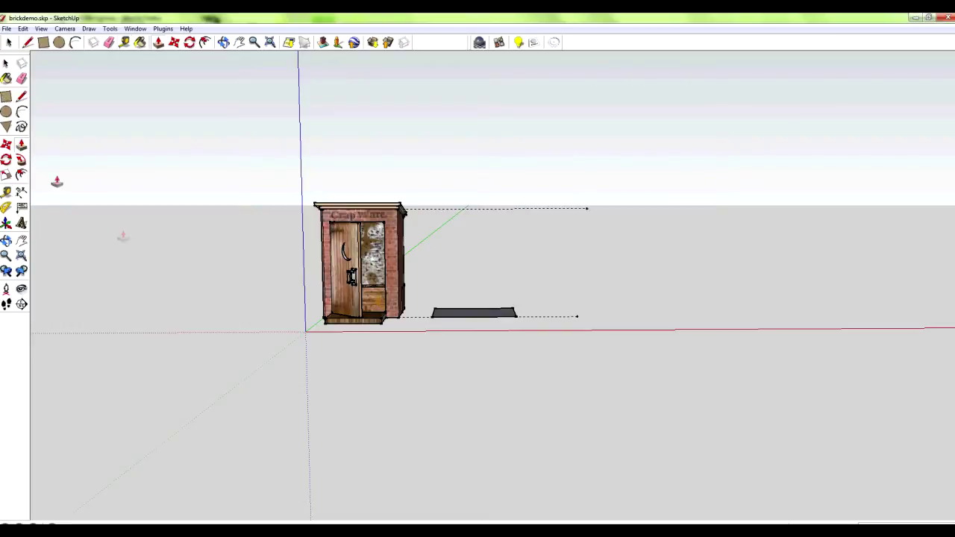
middle_drag(174, 222, 186, 329)
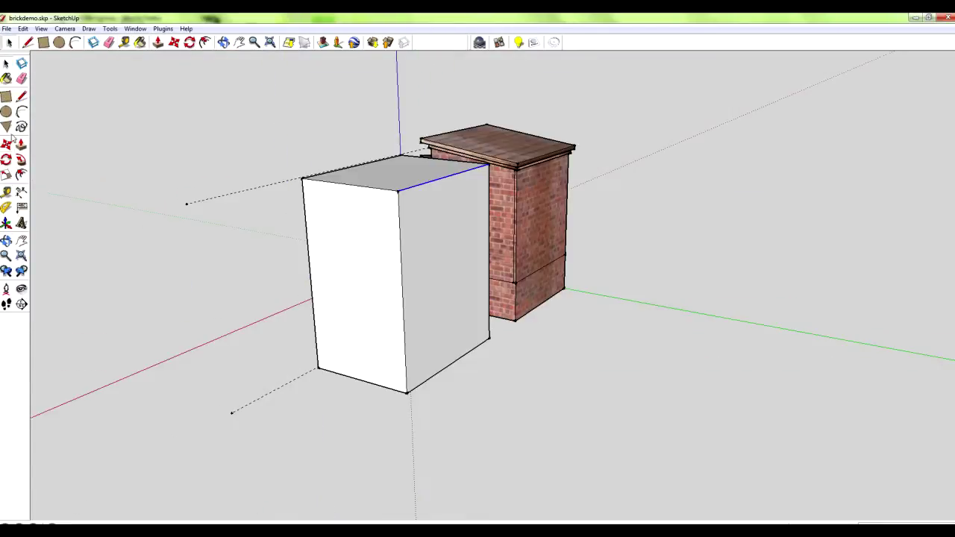
Move the box's top rear edge downward so the roof slopes toward the back
click(444, 176)
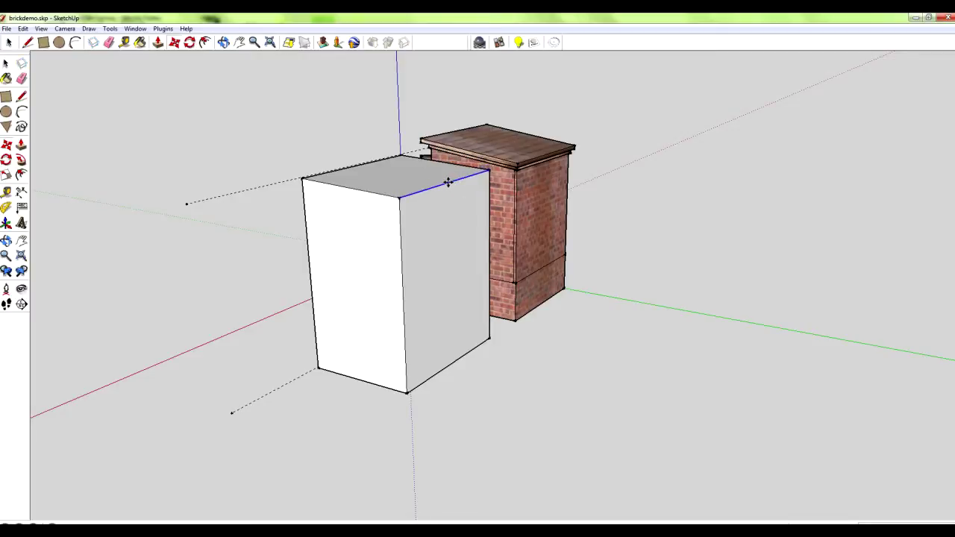
mouse_move(449, 192)
middle_down()
mouse_move(550, 167)
mouse_move(567, 150)
mouse_move(445, 206)
mouse_move(462, 199)
mouse_move(455, 208)
middle_up()
middle_drag(234, 157, 516, 311)
middle_drag(544, 355, 701, 257)
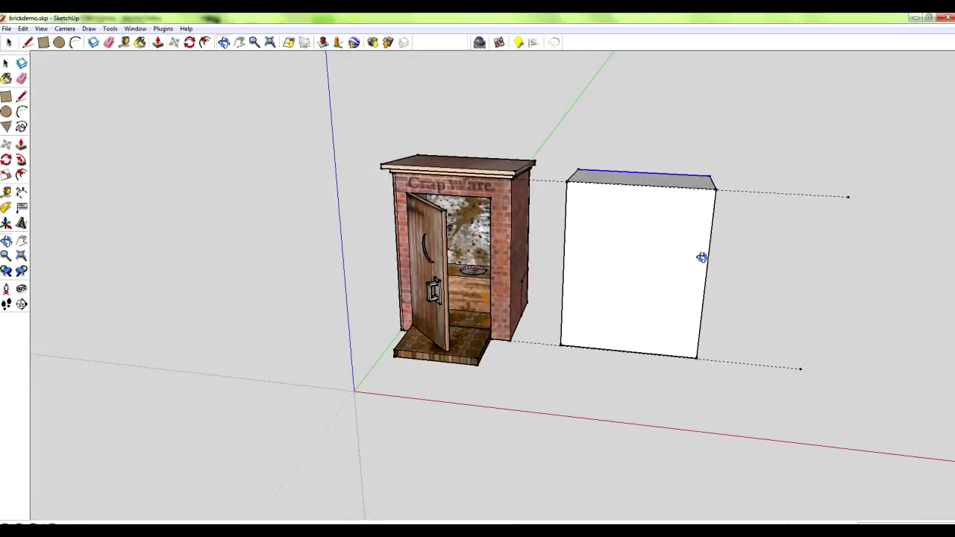
Draw a door-opening rectangle on the box's front face, starting on the bottom edge and leaving margins at the sides and top
click(6, 97)
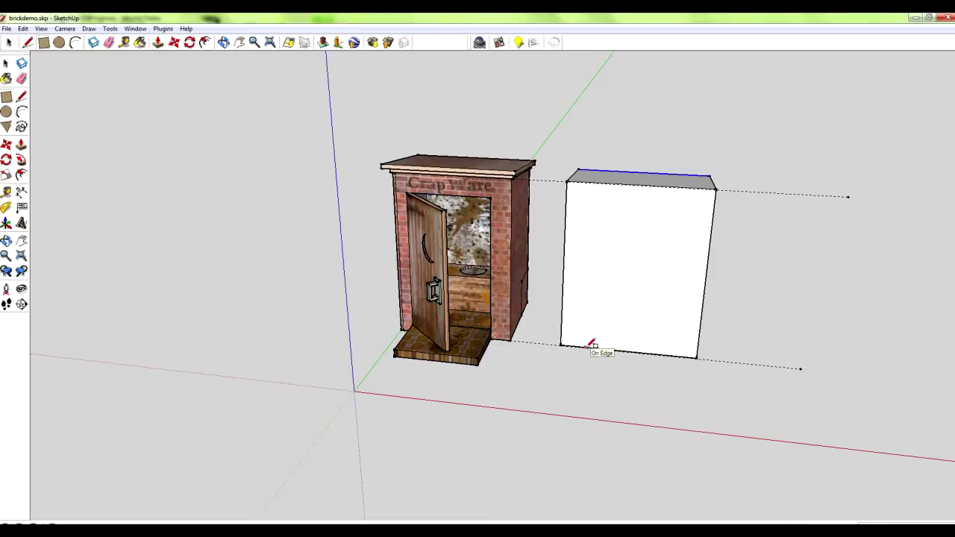
click(585, 347)
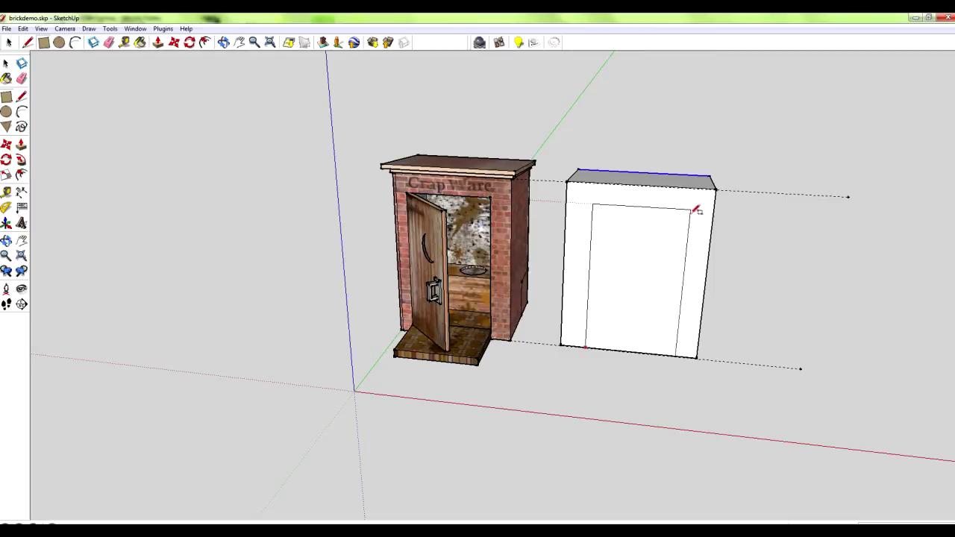
click(687, 210)
middle_drag(544, 334, 545, 383)
middle_drag(490, 372, 458, 444)
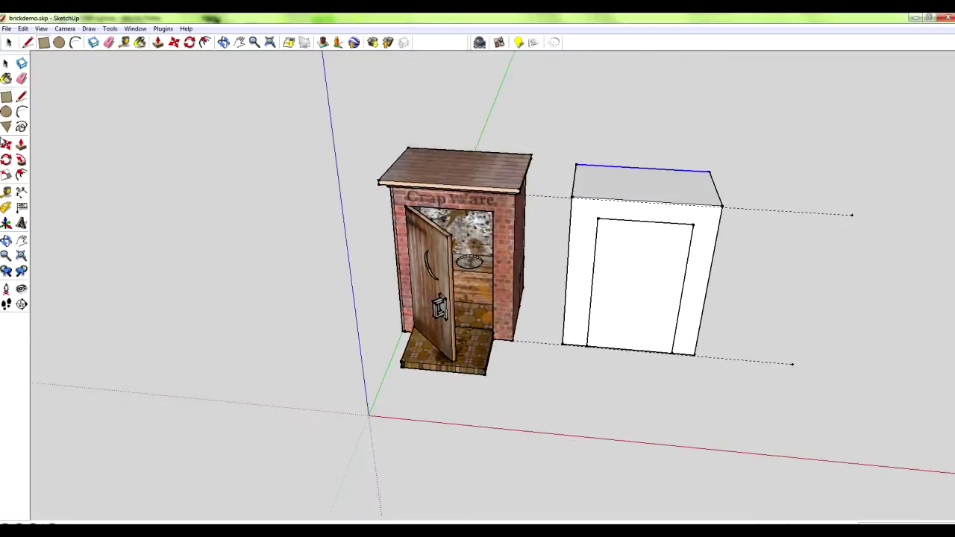
Offset the outline of the box's sloped top face slightly outward to create a roof overhang
click(21, 145)
middle_drag(230, 217, 179, 247)
click(22, 178)
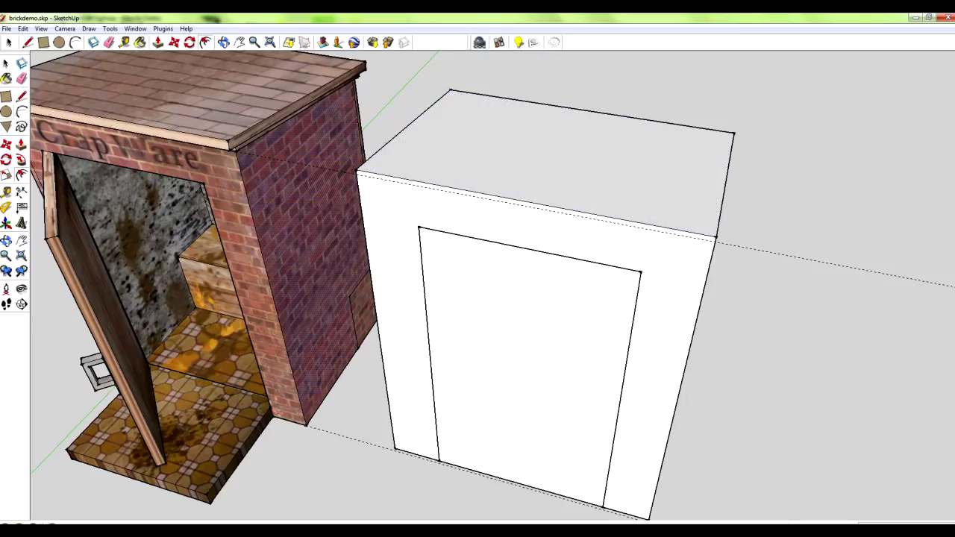
click(6, 64)
click(22, 174)
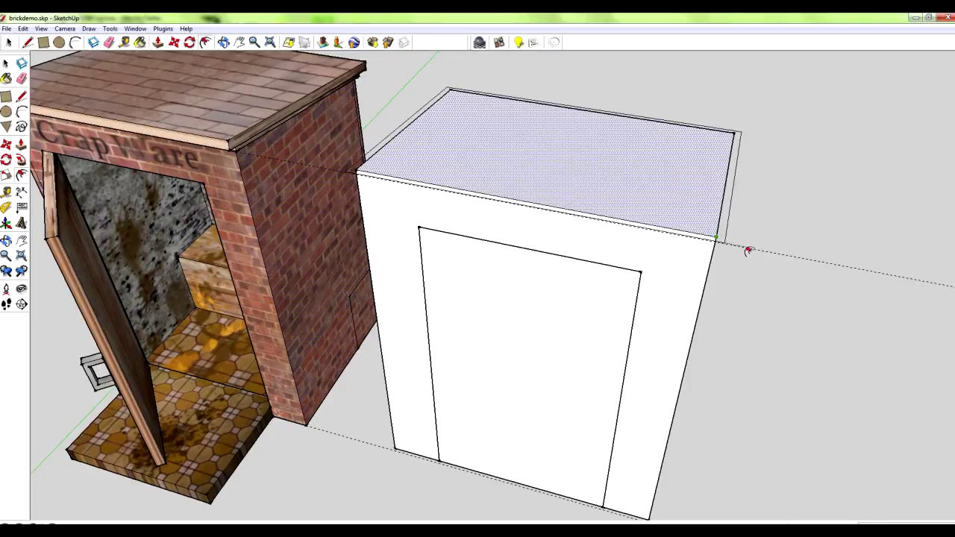
middle_drag(753, 254, 833, 188)
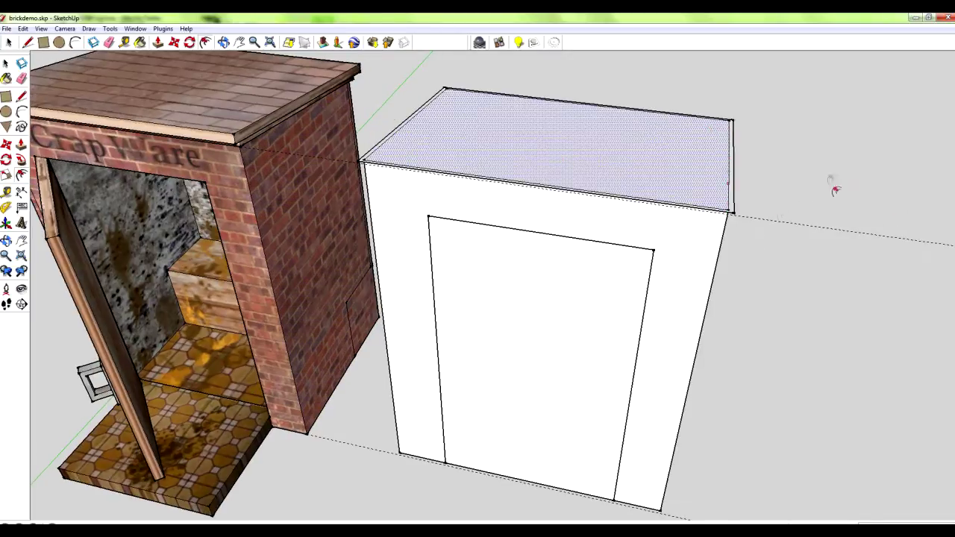
click(730, 217)
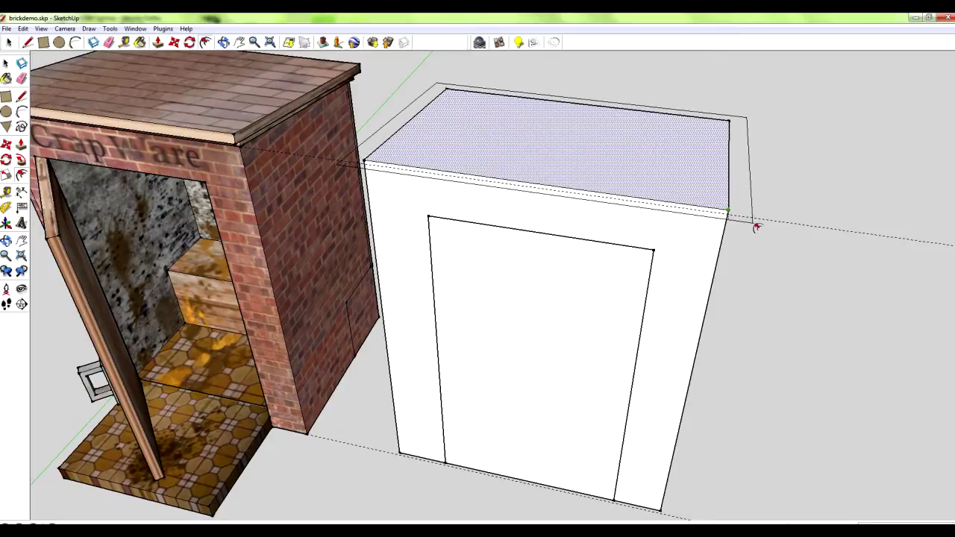
click(756, 227)
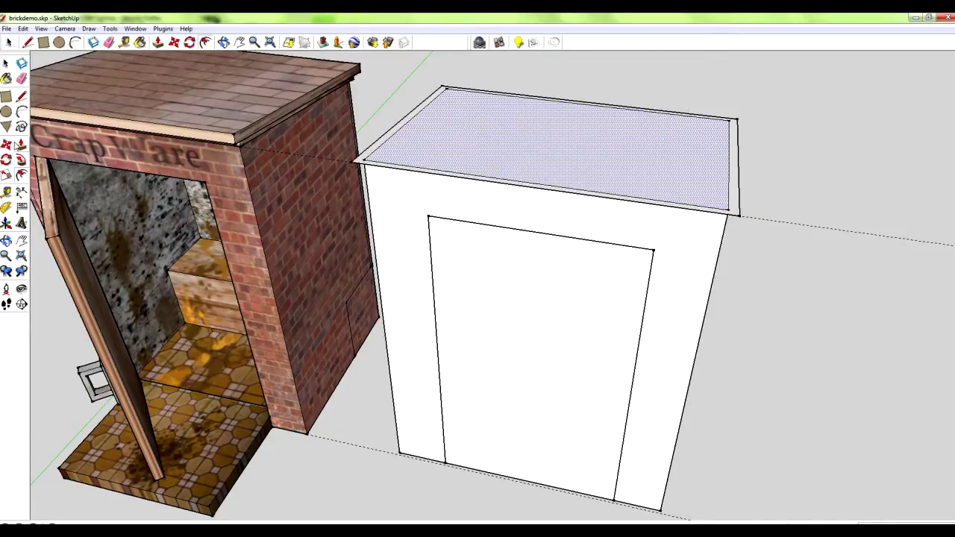
Push/Pull the overhang border around the sloped roof upward to form a thin raised rim
click(19, 145)
scroll(395, 139, up, 3)
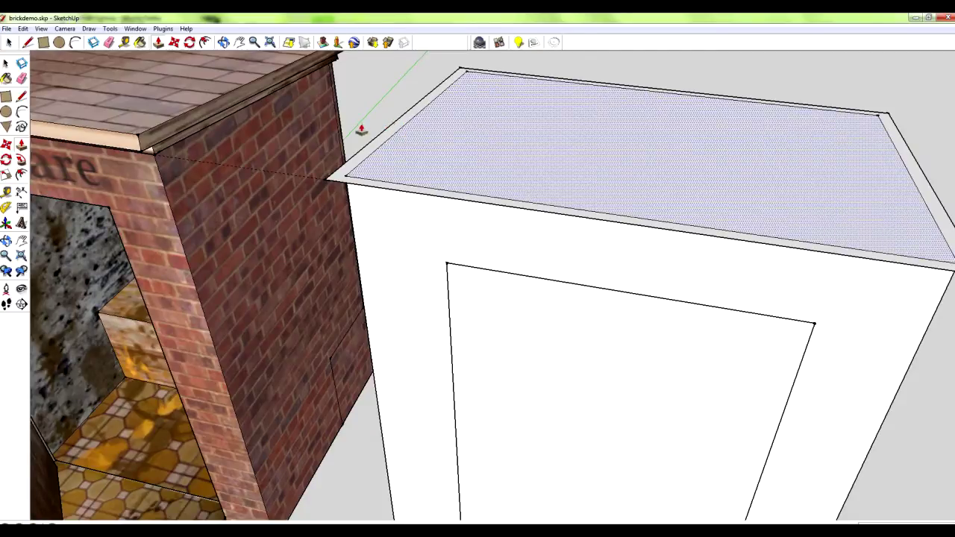
click(353, 170)
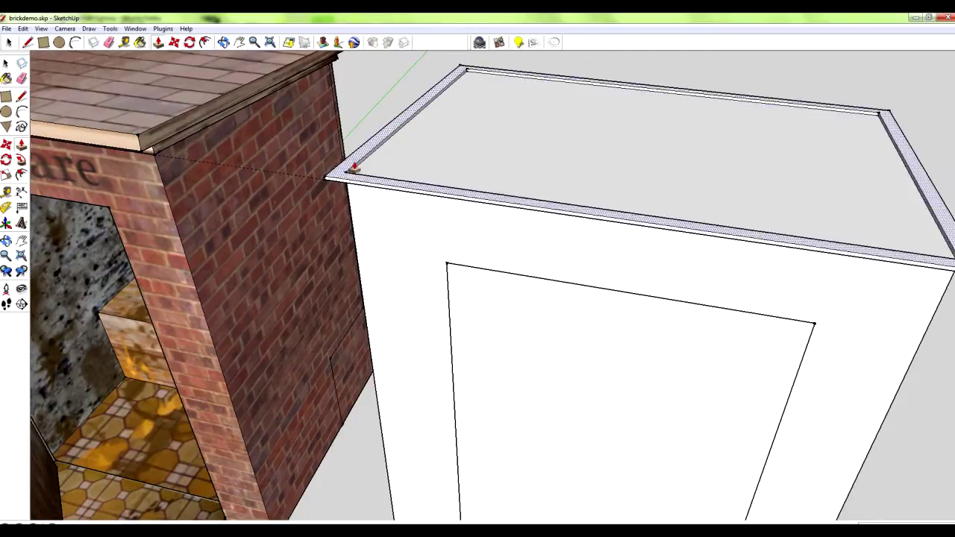
click(354, 163)
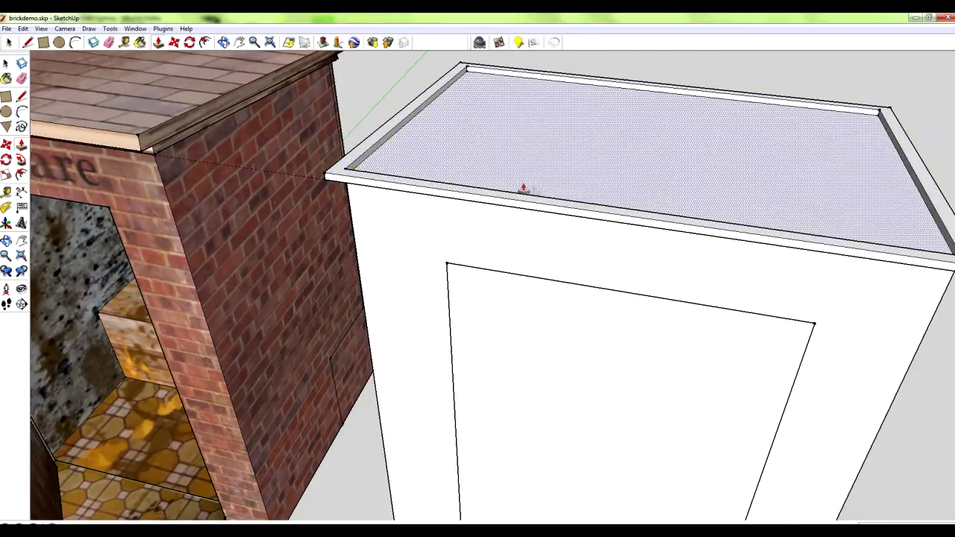
middle_drag(494, 218, 470, 216)
key(ctrl+z)
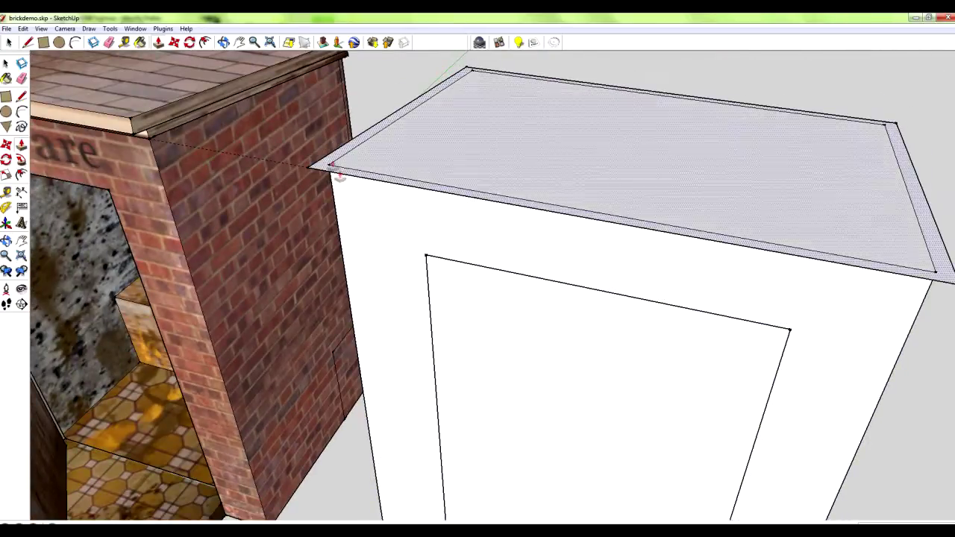
double_click(331, 159)
middle_drag(381, 175, 460, 81)
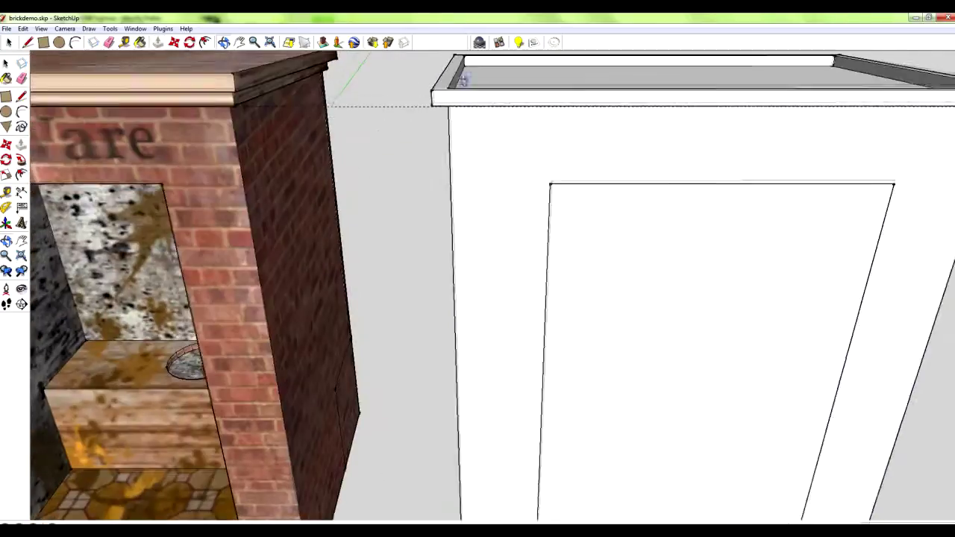
middle_drag(546, 286, 400, 302)
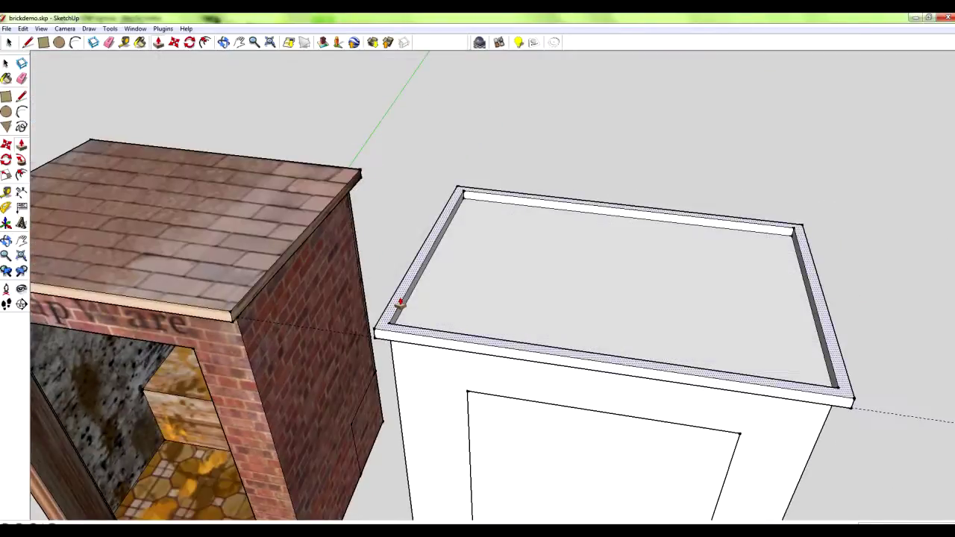
Offset the raised rim's outer outline slightly outward to create a second, wider roof overhang
key(f)
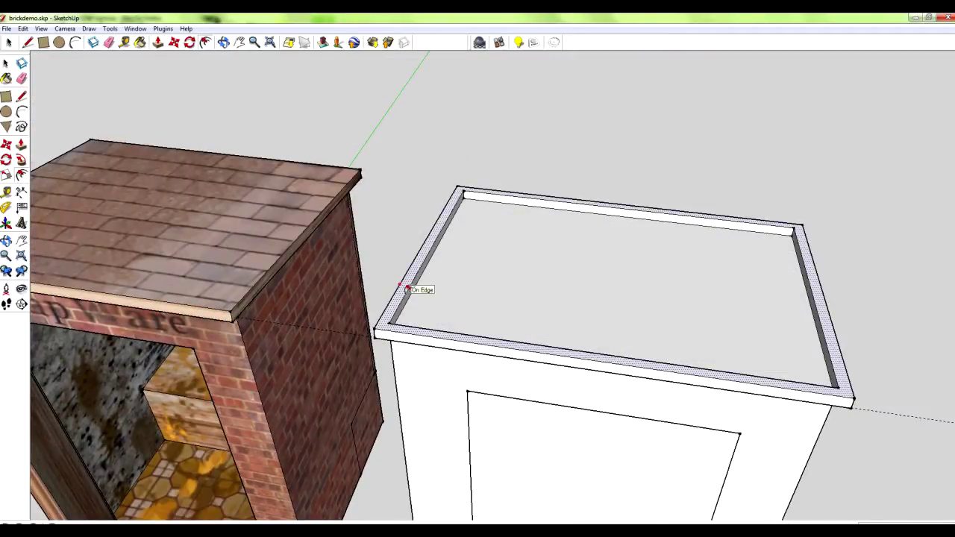
click(361, 328)
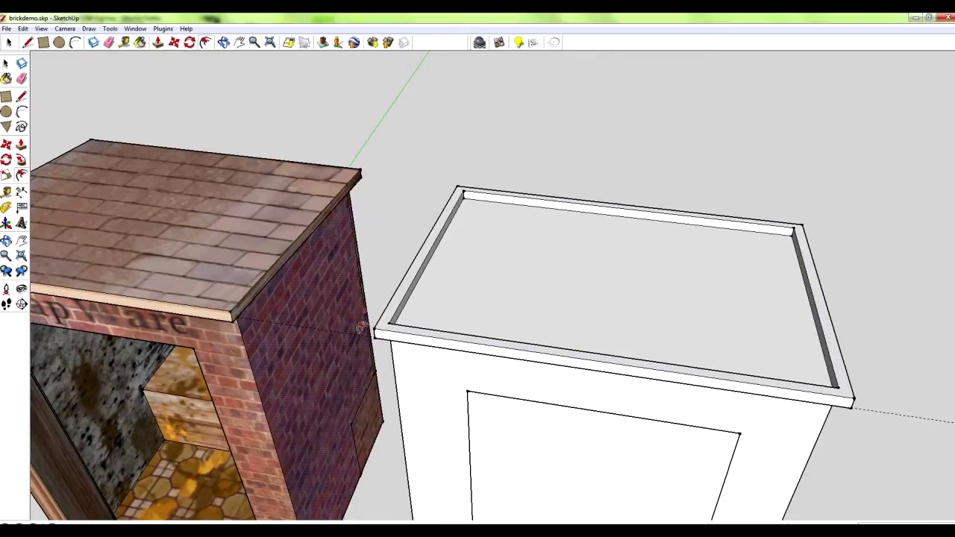
key(Escape)
click(845, 391)
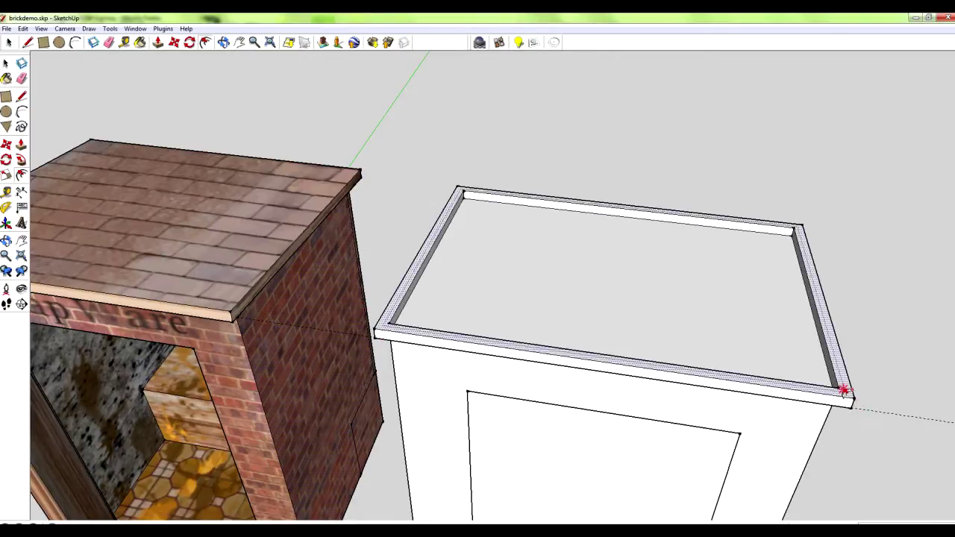
click(870, 404)
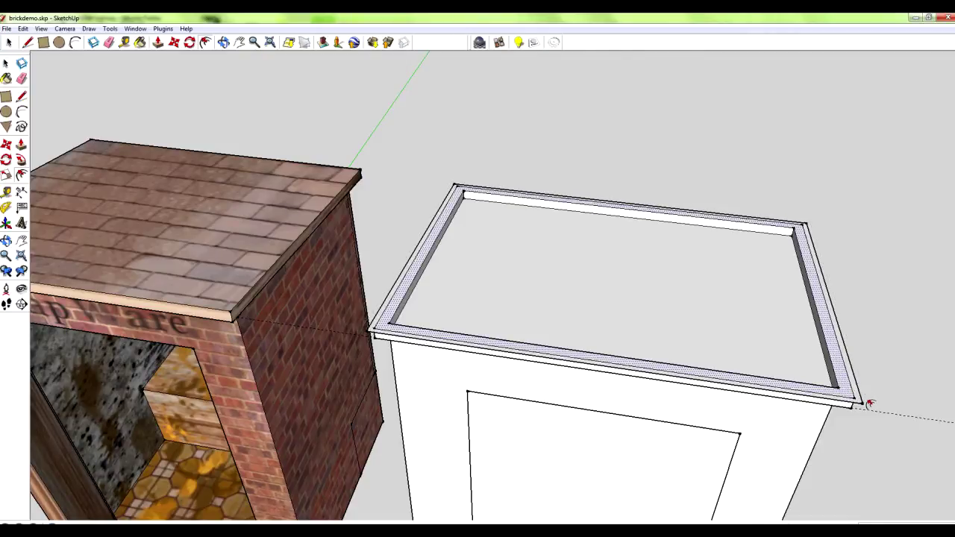
key(Escape)
click(855, 402)
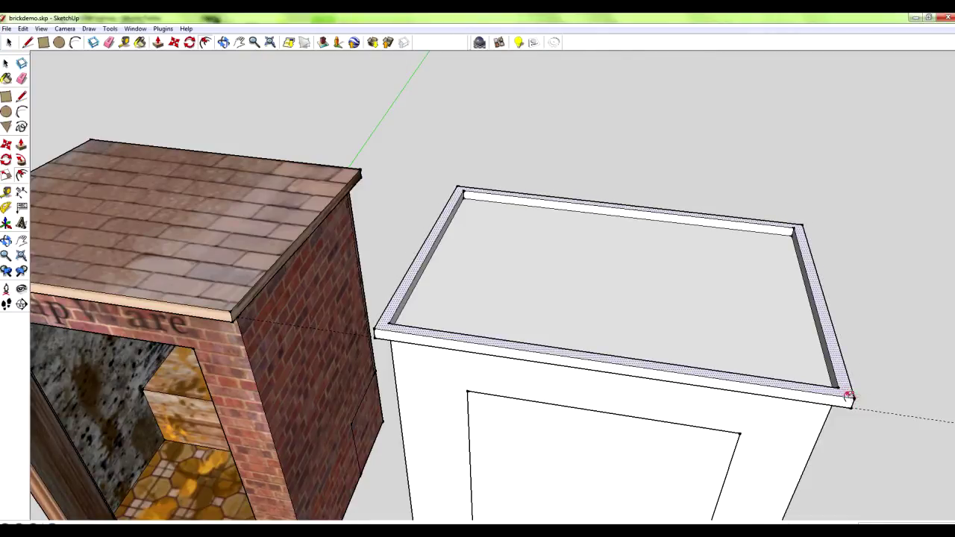
click(871, 410)
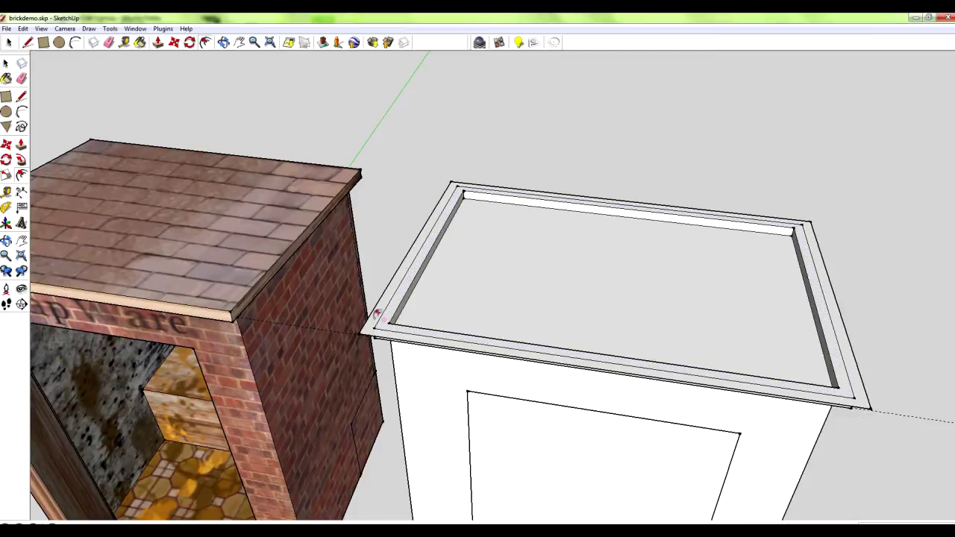
Push/Pull the outer border upward to form the second raised tier of the roof rim
click(21, 127)
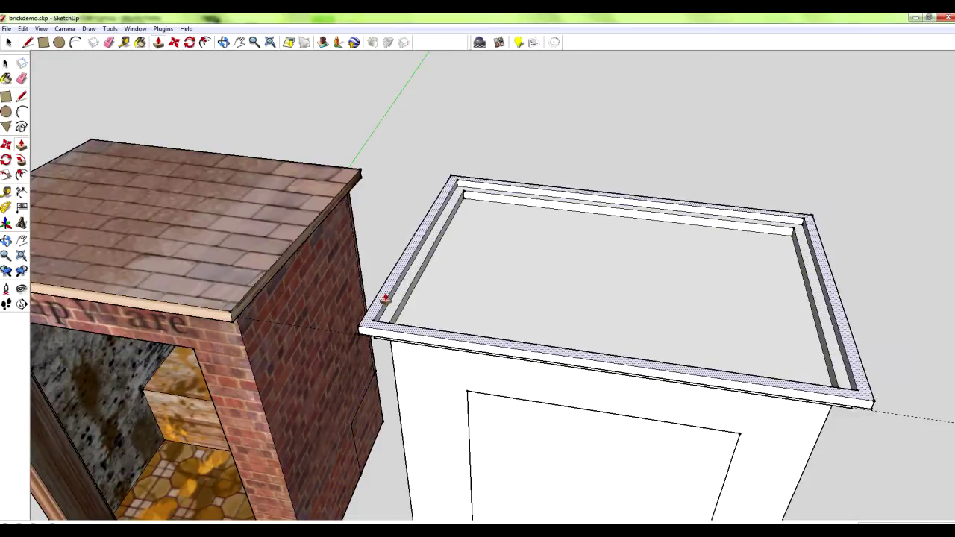
click(385, 299)
mouse_move(396, 474)
middle_down()
mouse_move(376, 352)
mouse_move(515, 230)
mouse_move(523, 290)
mouse_move(302, 187)
middle_up()
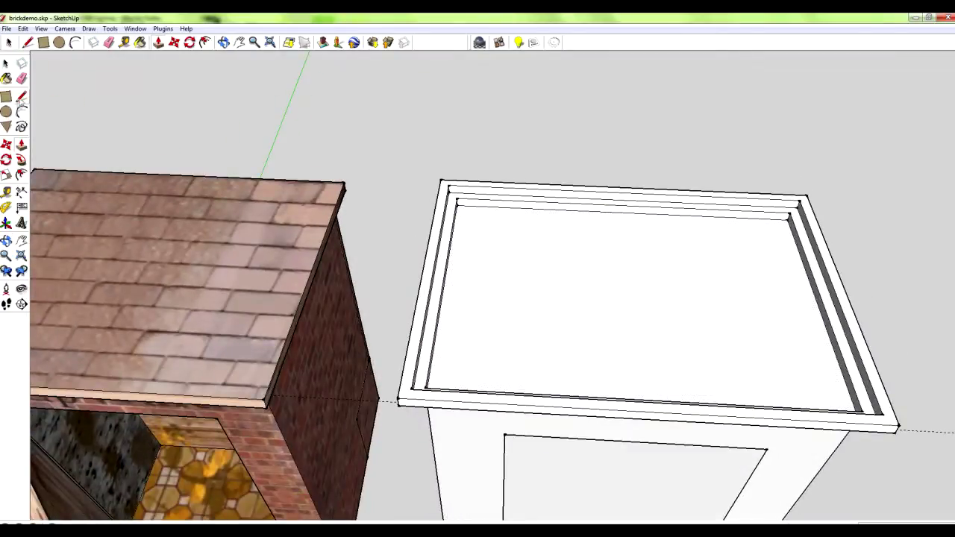
Close the roof opening with a line along the upper rim's inner edge and erase the leftover inner outline
click(21, 98)
click(412, 389)
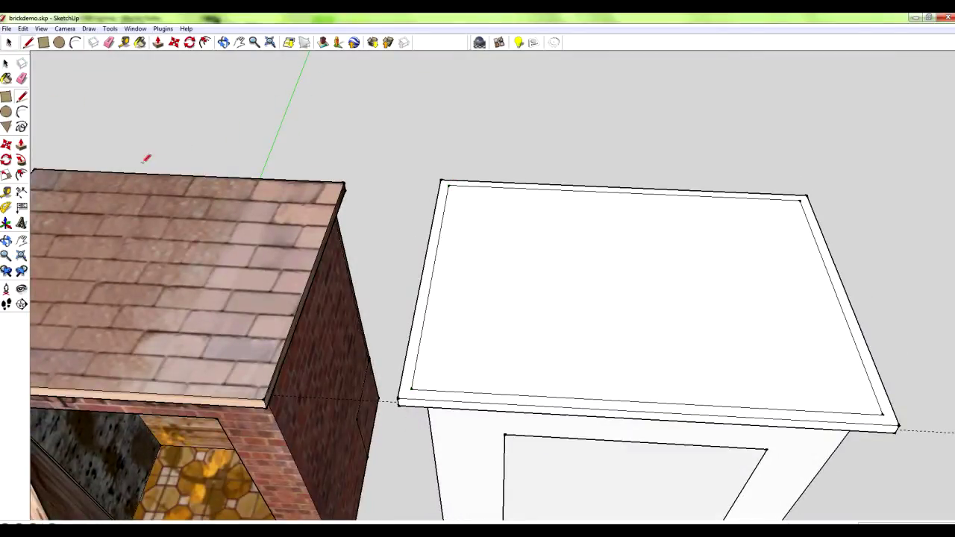
key(e)
click(441, 267)
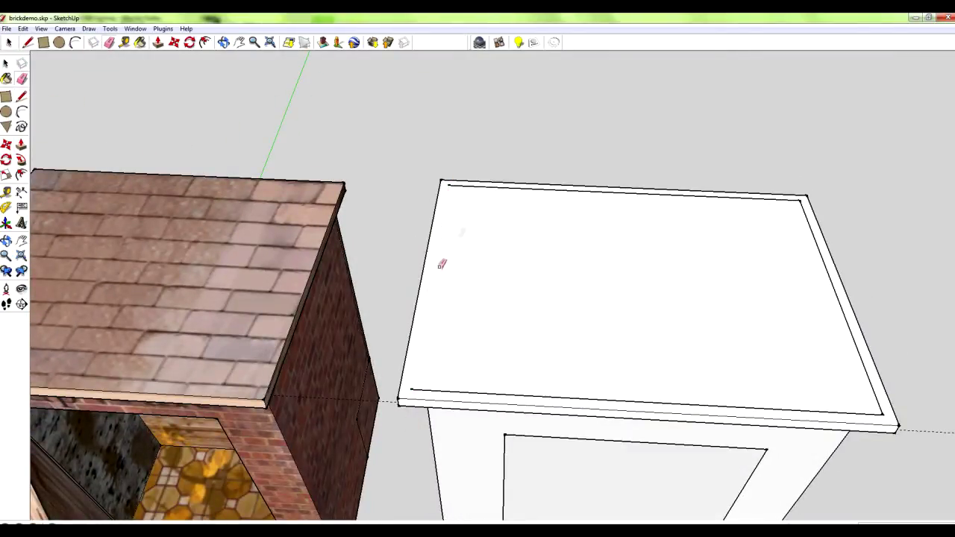
click(485, 184)
click(487, 391)
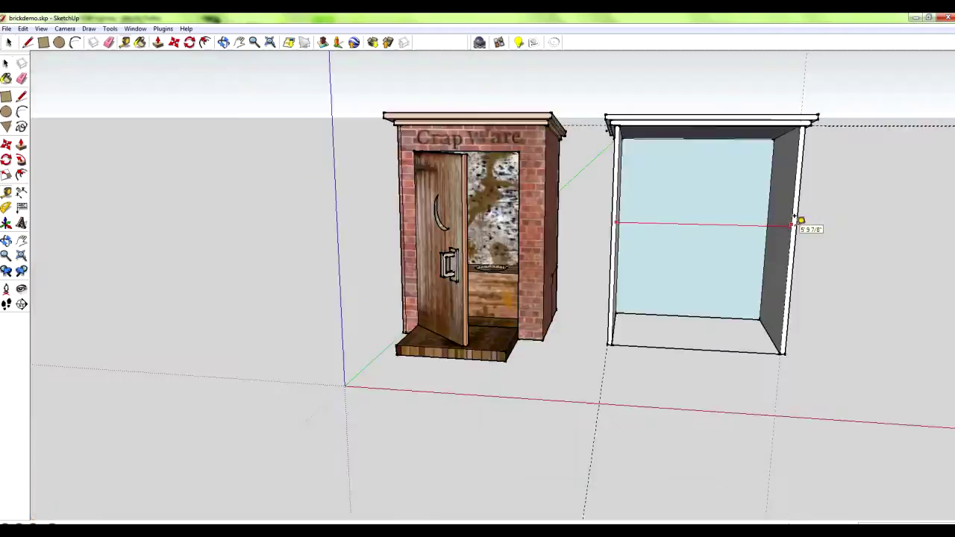
Measure across the new building's open front between its side wall edges with the Tape Measure
click(799, 219)
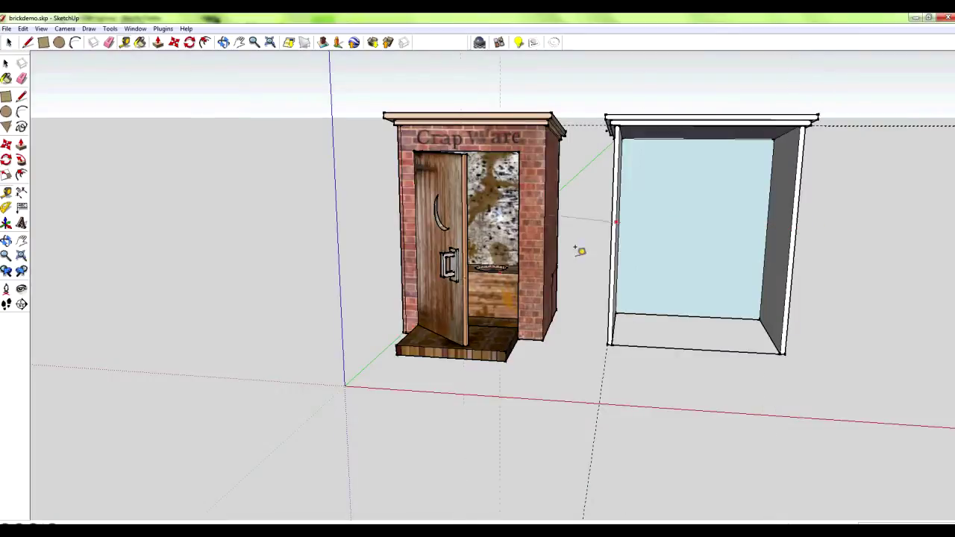
middle_drag(562, 330, 906, 315)
middle_drag(699, 285, 676, 316)
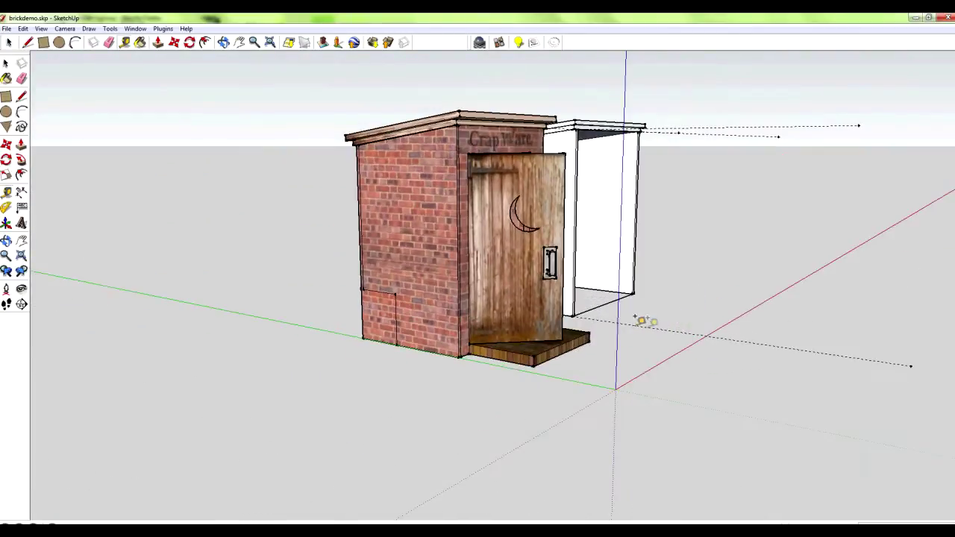
Draw a free-standing vertical rectangle in front of the new building, from the lower guide line's end up to the upper guide line
click(6, 97)
middle_drag(199, 277, 736, 309)
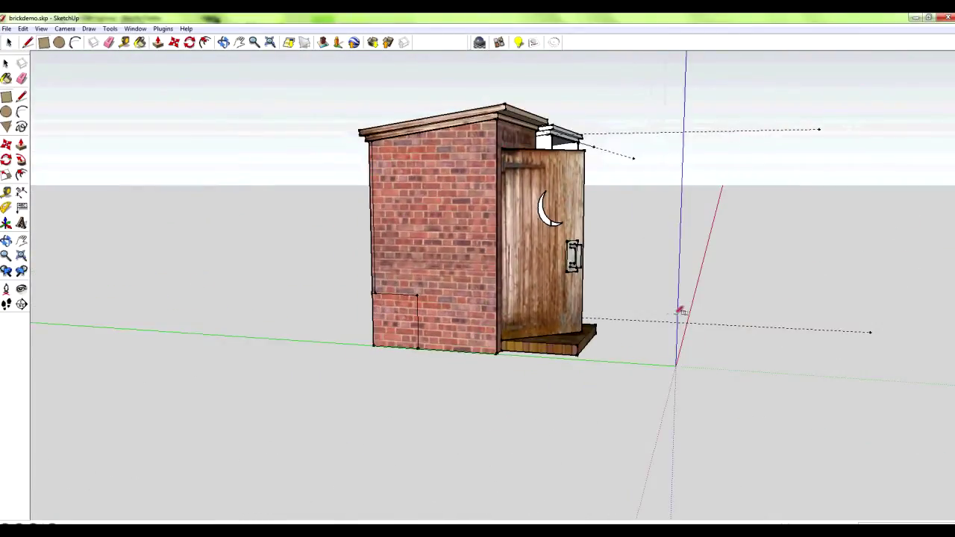
click(870, 332)
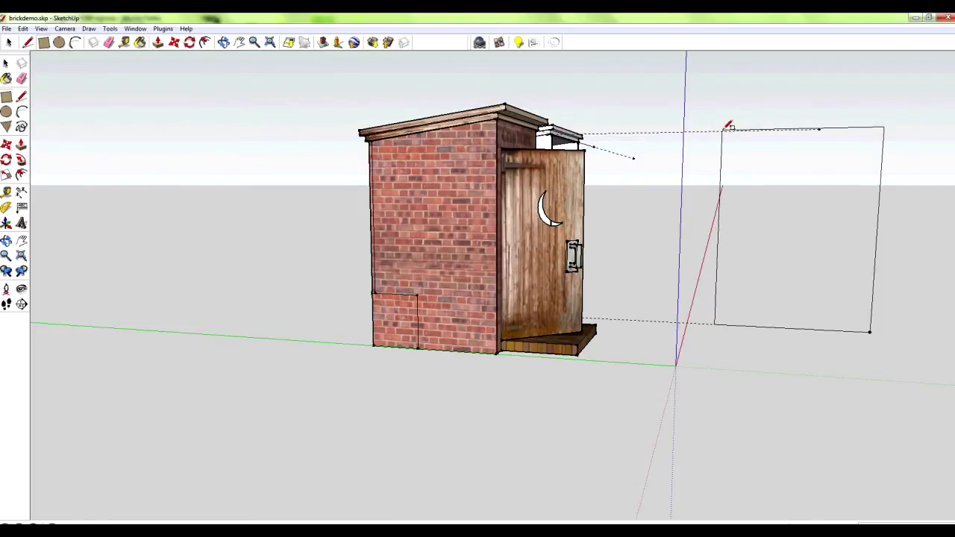
middle_drag(729, 130, 738, 142)
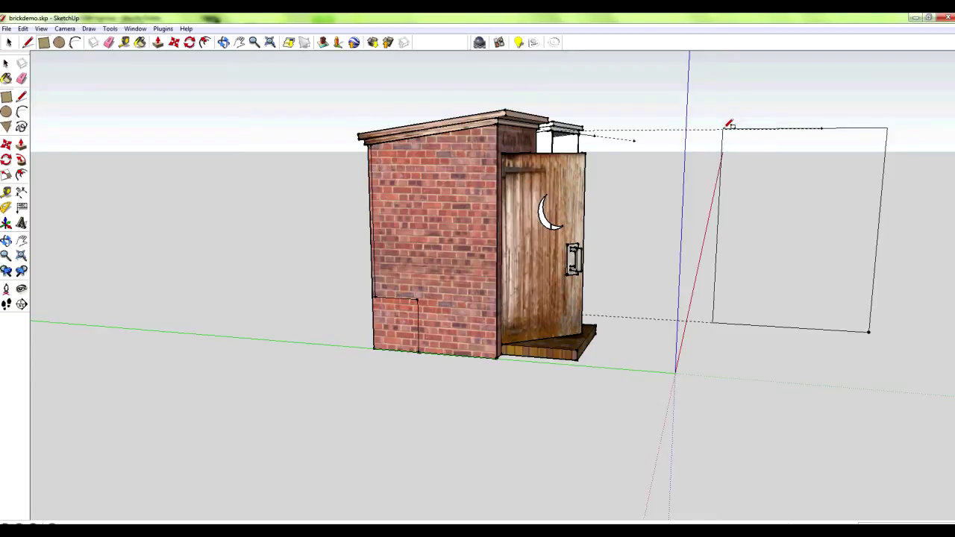
click(731, 125)
Push/Pull the free-standing rectangle slightly to turn it into a thin panel
middle_drag(731, 124, 644, 335)
middle_drag(816, 92, 409, 192)
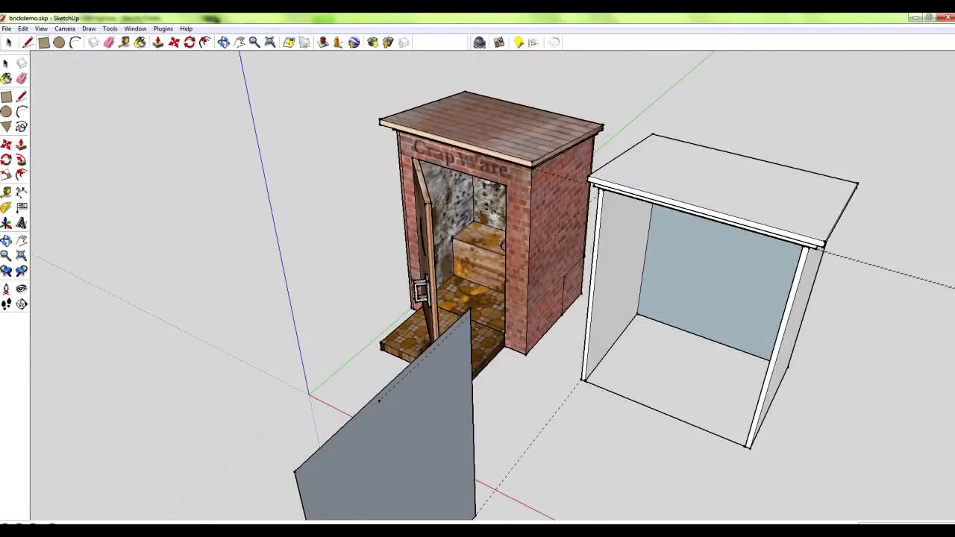
click(21, 147)
middle_drag(224, 276, 375, 348)
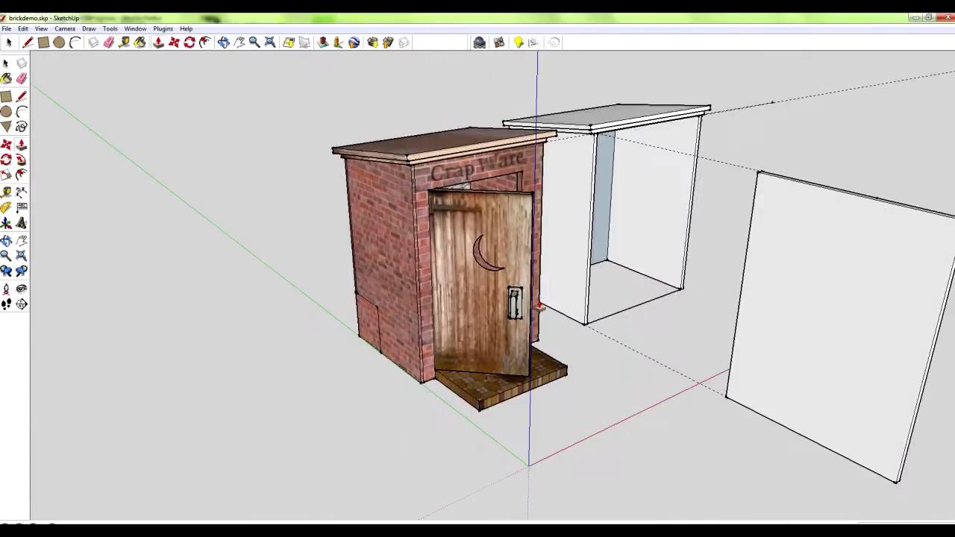
scroll(776, 269, down, 3)
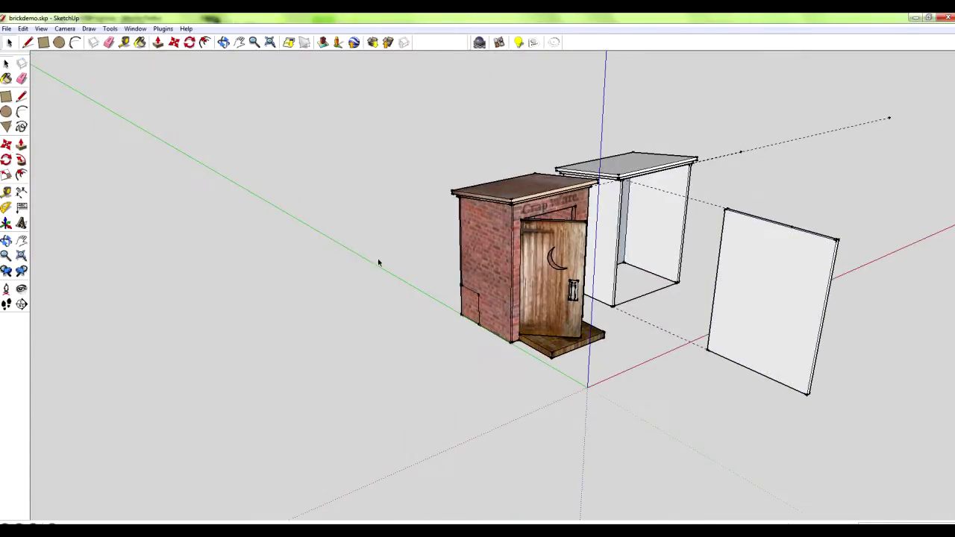
Select the whole free-standing panel and rotate it slightly about the vertical axis through its upper edge's midpoint
drag(813, 451, 717, 179)
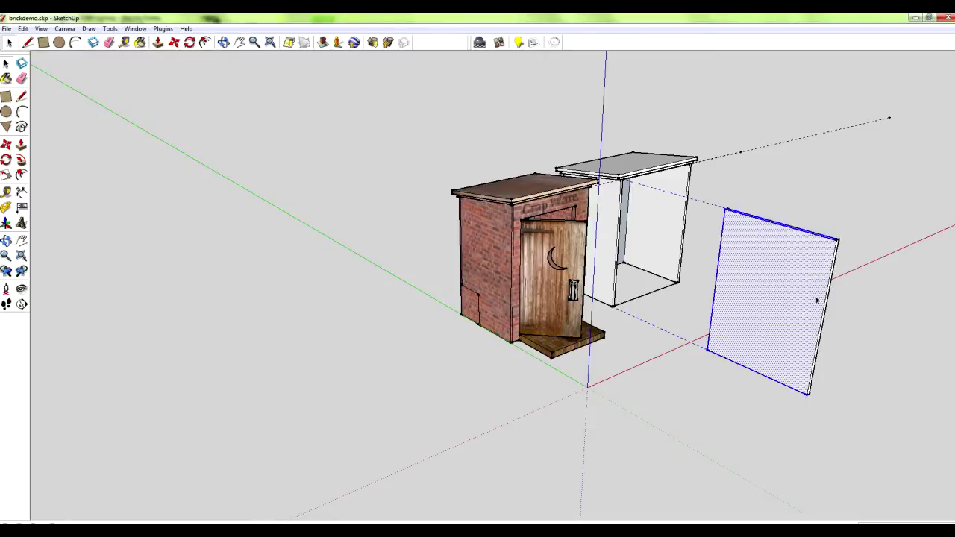
middle_drag(817, 298, 846, 343)
click(846, 343)
drag(873, 478, 701, 193)
middle_drag(667, 384, 660, 418)
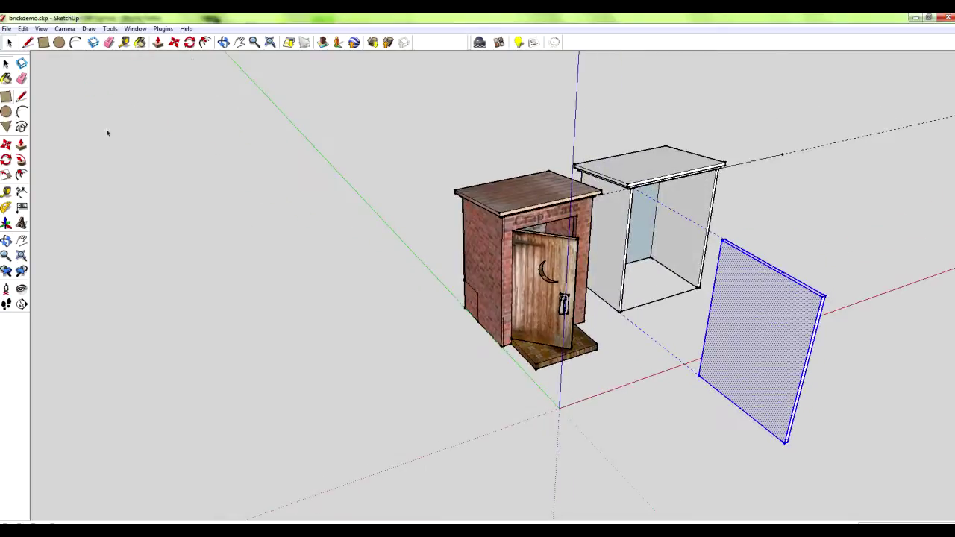
click(7, 160)
click(778, 273)
click(880, 268)
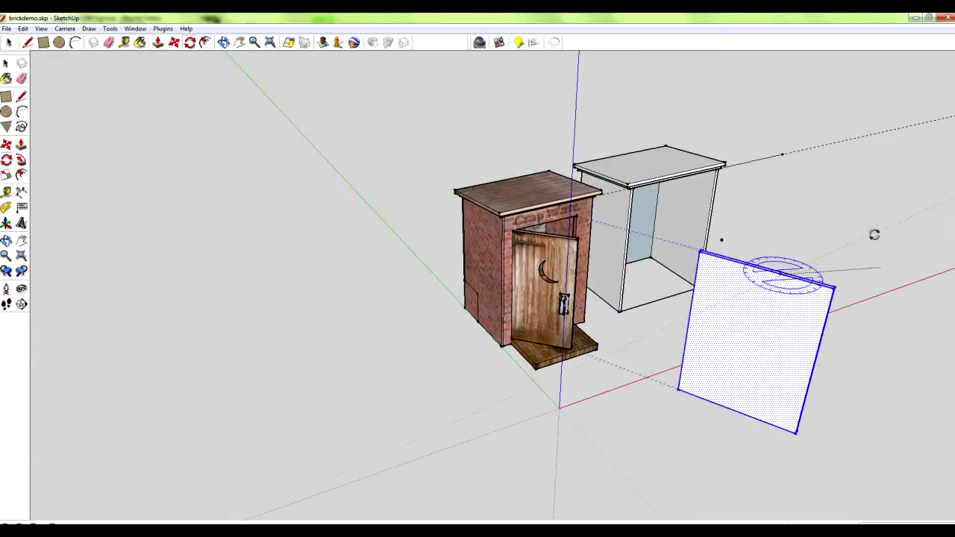
click(871, 233)
Move the rotated panel to the new building's left front wall edge so it stands ajar like a door
middle_drag(607, 336, 390, 379)
click(7, 146)
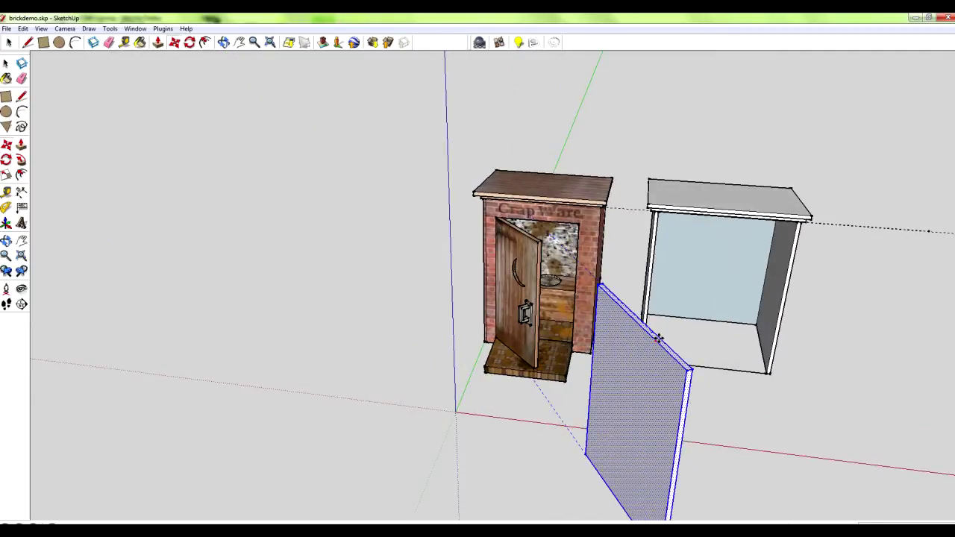
click(659, 338)
middle_drag(704, 255, 610, 297)
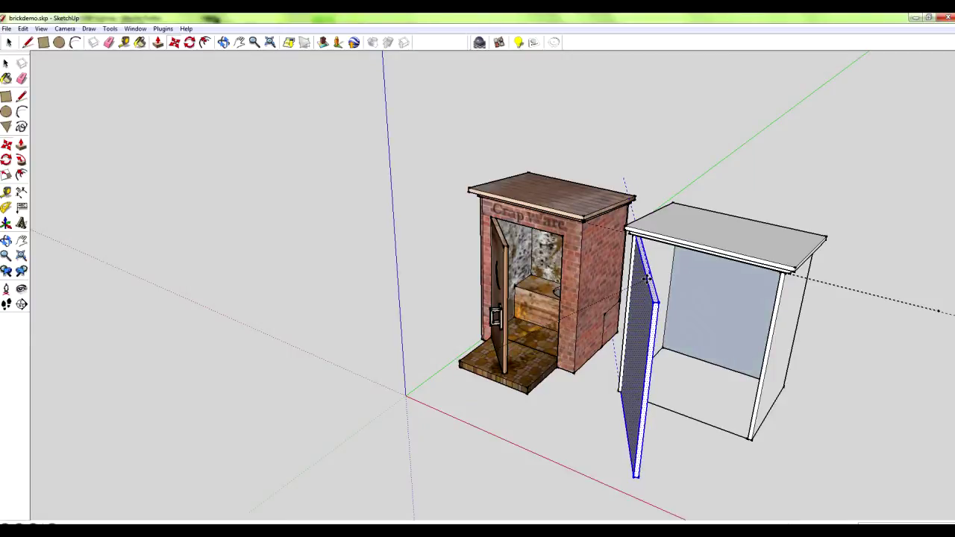
click(647, 278)
middle_drag(647, 278, 633, 433)
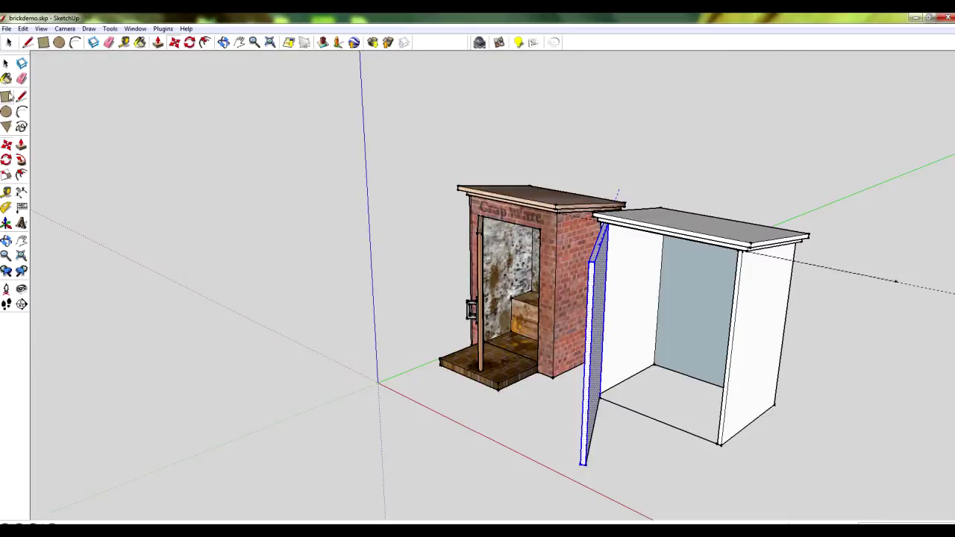
Draw a rectangle on the new building's floor from the back corner across to the opposite side wall
middle_drag(573, 409, 653, 354)
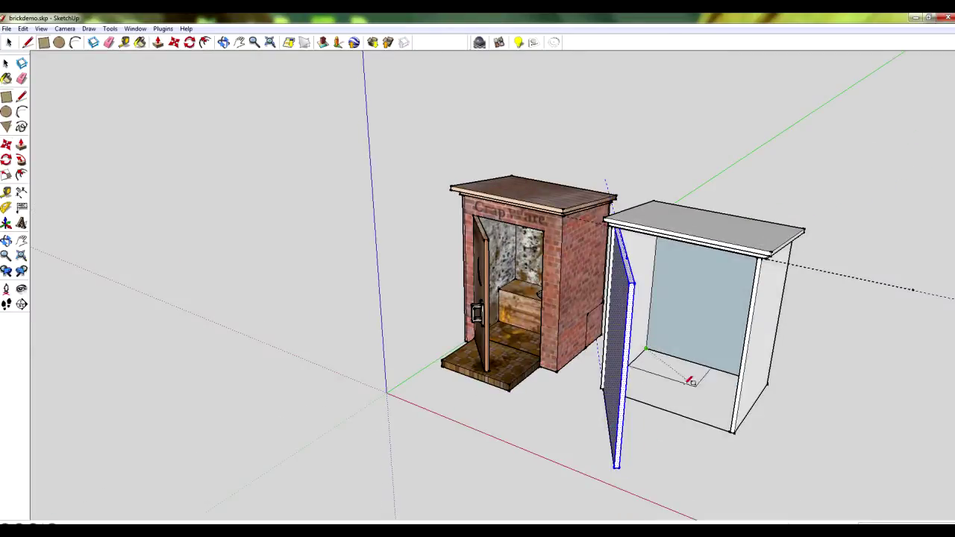
middle_drag(690, 381, 793, 392)
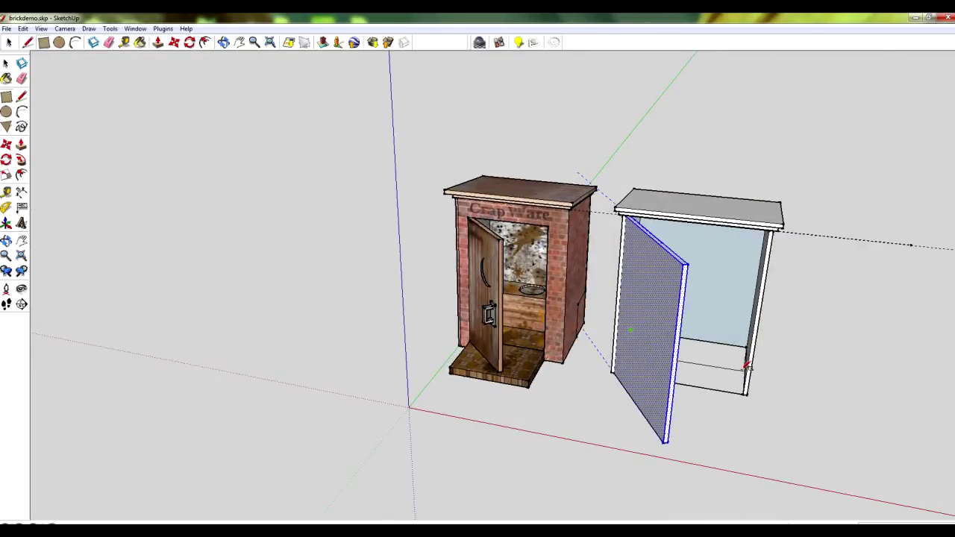
click(748, 368)
click(679, 343)
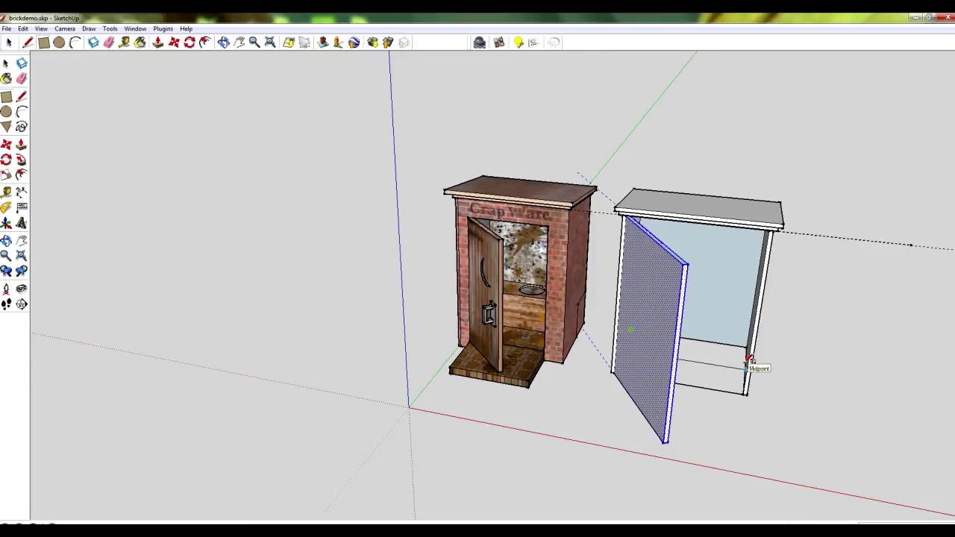
click(748, 360)
mouse_move(748, 360)
middle_down()
mouse_move(613, 301)
mouse_move(641, 375)
middle_up()
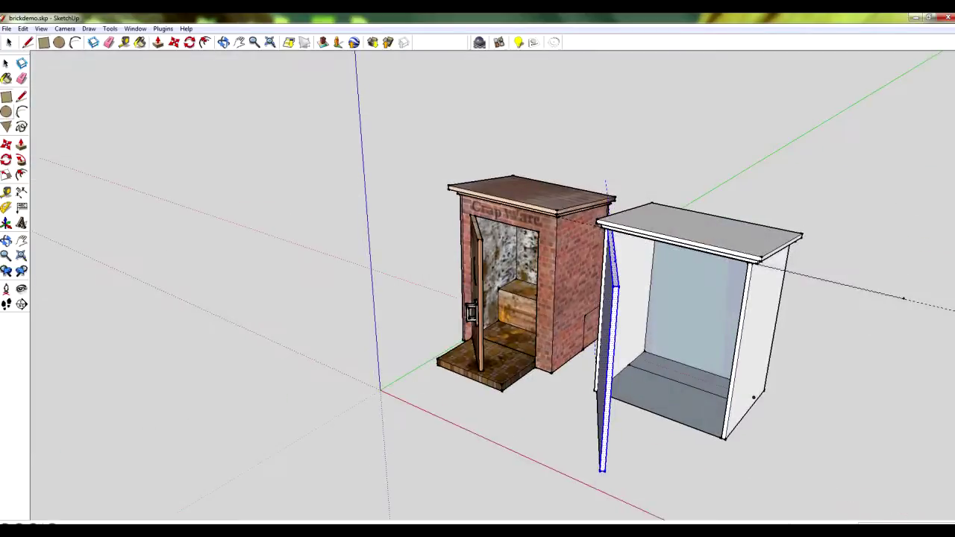
Push/Pull the rear floor strip up into a bench and sink a circular seat hole into its top
click(20, 145)
click(675, 377)
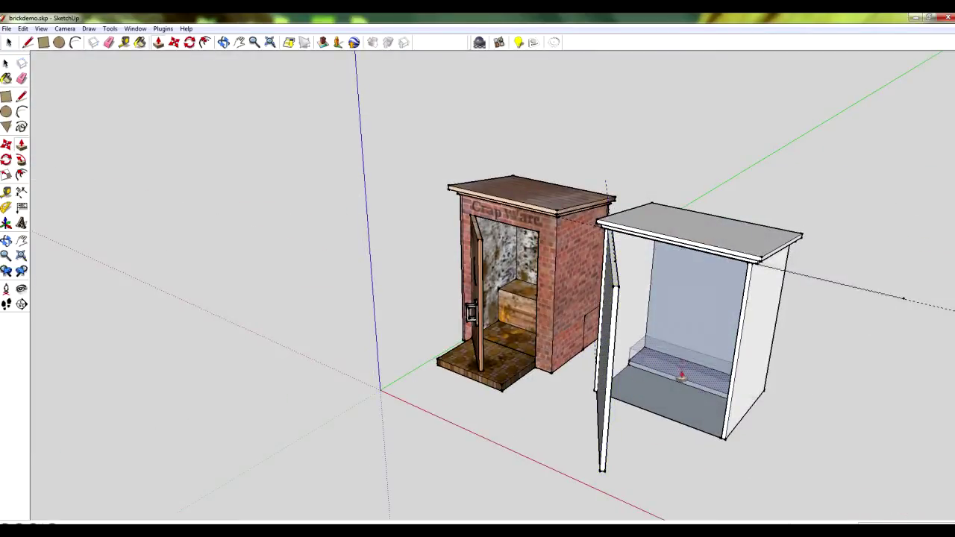
drag(683, 343, 684, 341)
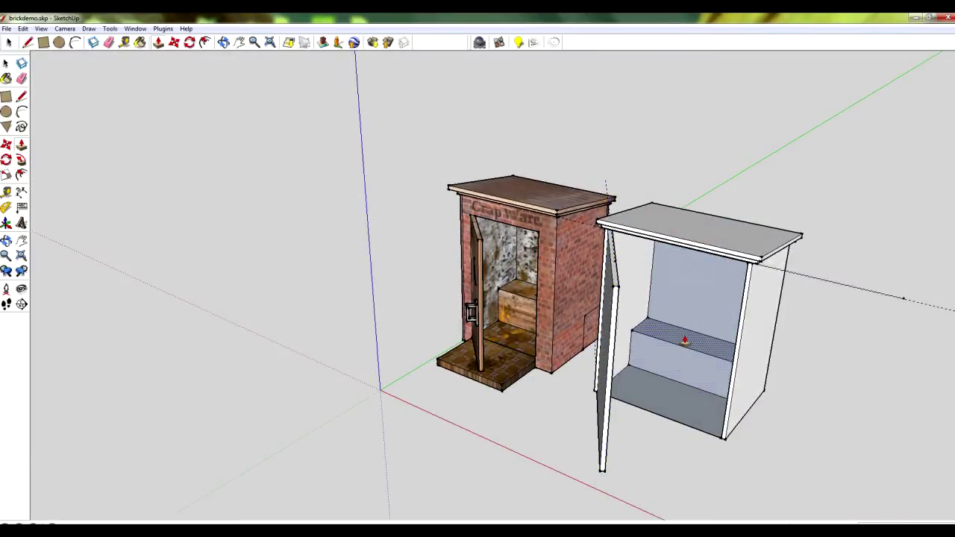
middle_drag(878, 445, 627, 440)
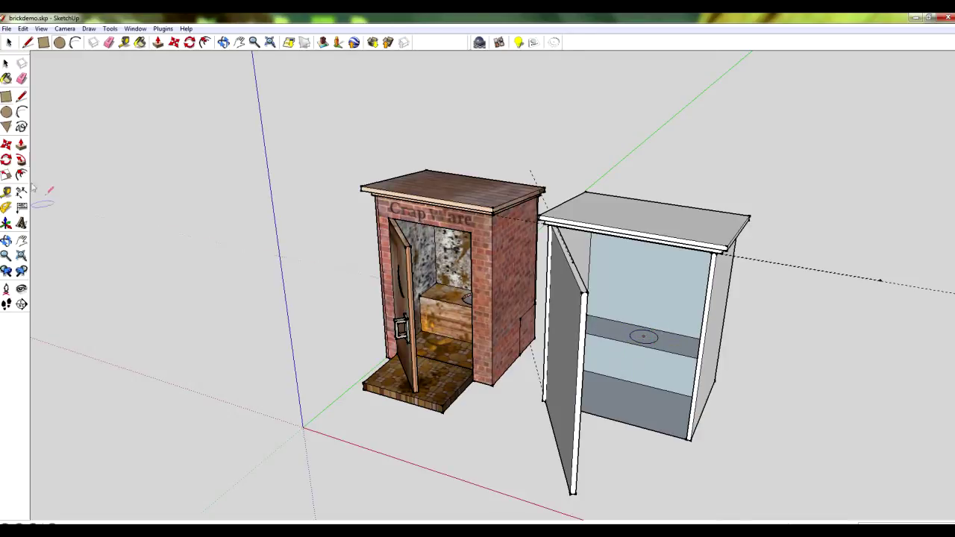
click(21, 145)
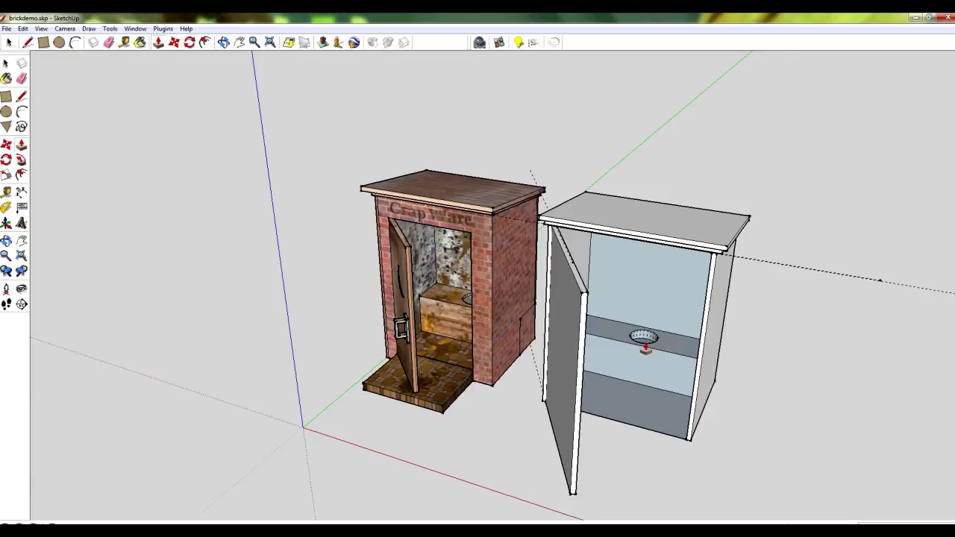
Close the open lower back wall with a line along its base and erase the edge dividing the wall
middle_drag(795, 389, 350, 345)
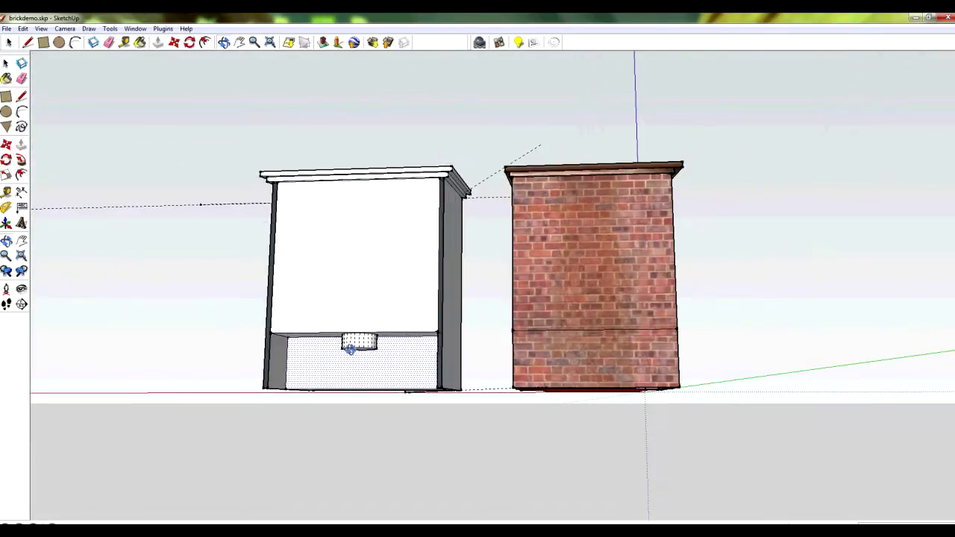
click(21, 97)
click(270, 388)
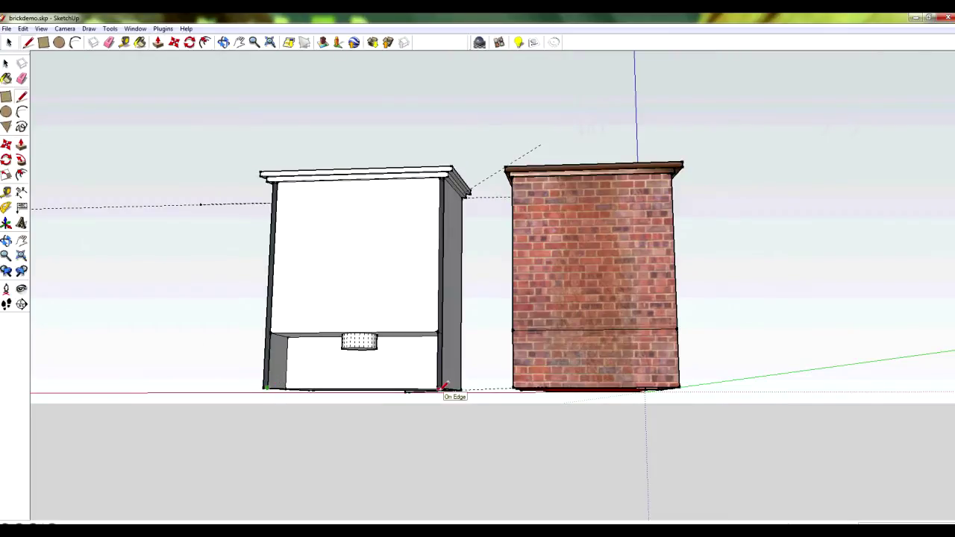
click(438, 388)
mouse_move(250, 373)
middle_down()
mouse_move(283, 394)
mouse_move(352, 381)
middle_up()
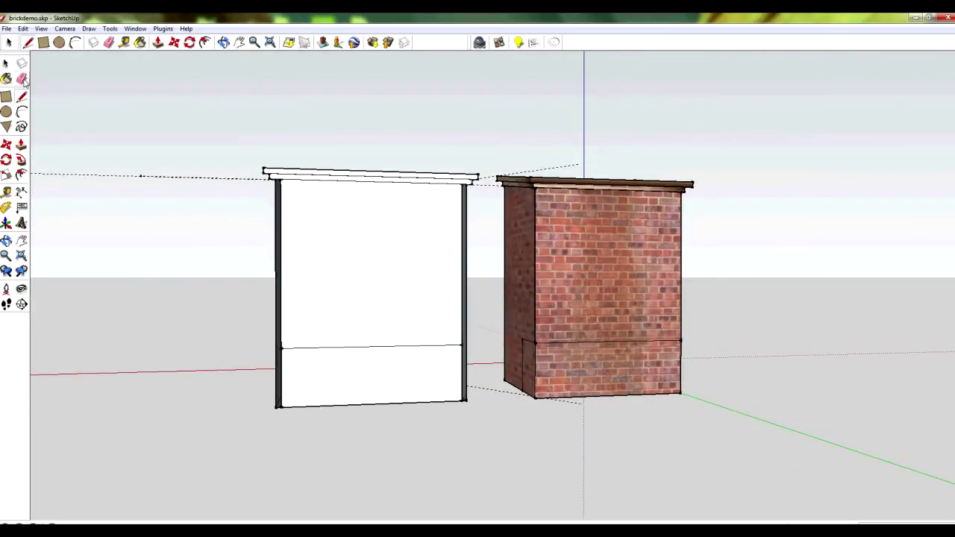
click(21, 79)
click(363, 345)
Draw two overlapping, offset circles on the new door's upper part and erase the surplus arc to leave a crescent moon
mouse_move(363, 345)
middle_down()
mouse_move(239, 363)
mouse_move(642, 388)
mouse_move(550, 396)
mouse_move(649, 439)
mouse_move(728, 407)
middle_up()
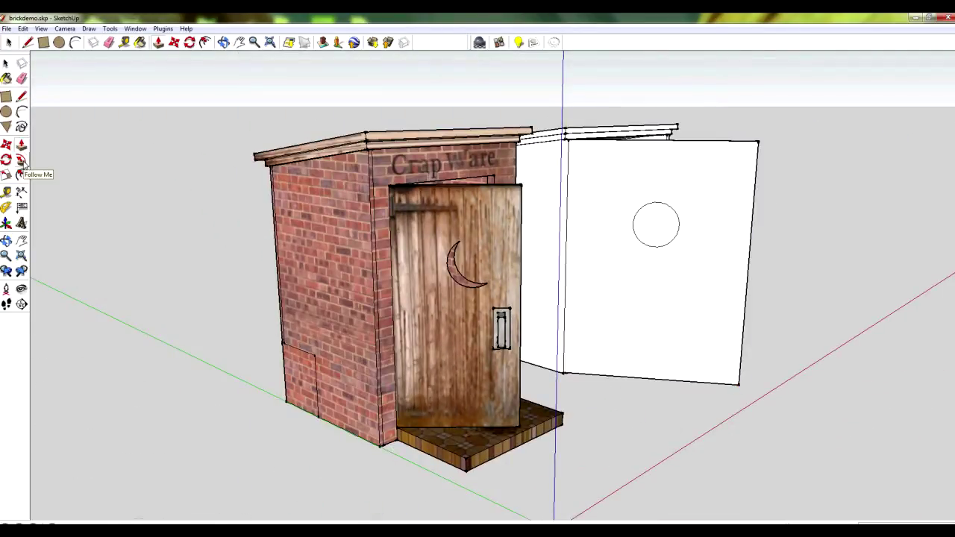
click(6, 112)
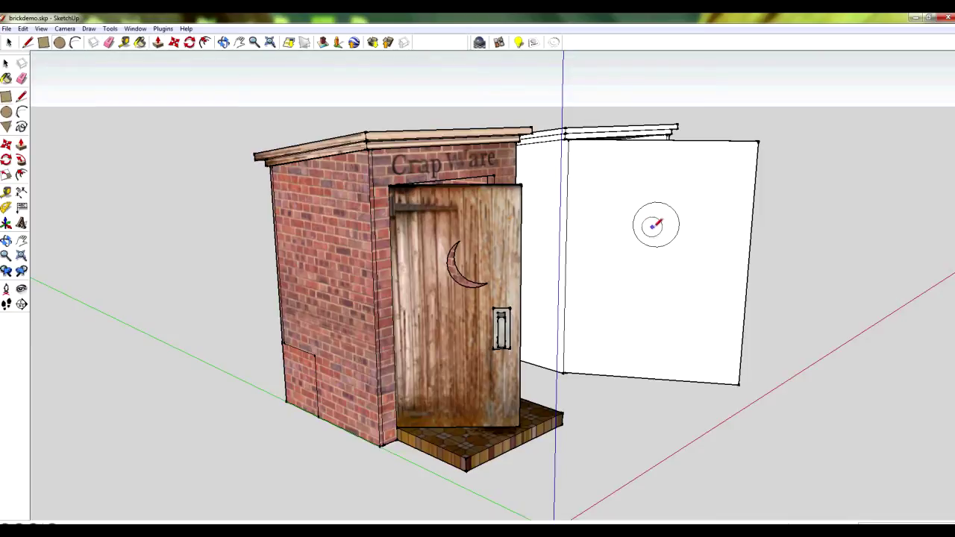
click(649, 226)
click(674, 224)
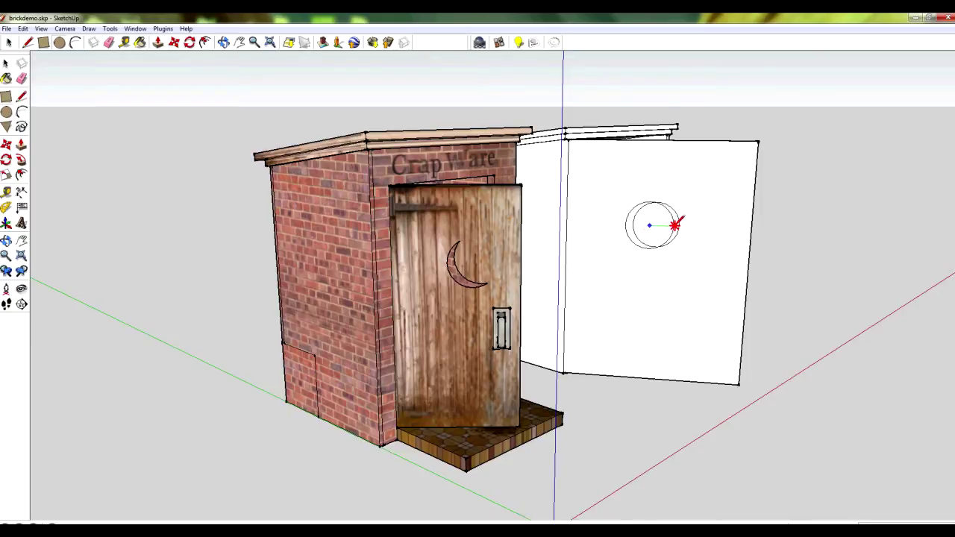
click(675, 225)
click(23, 79)
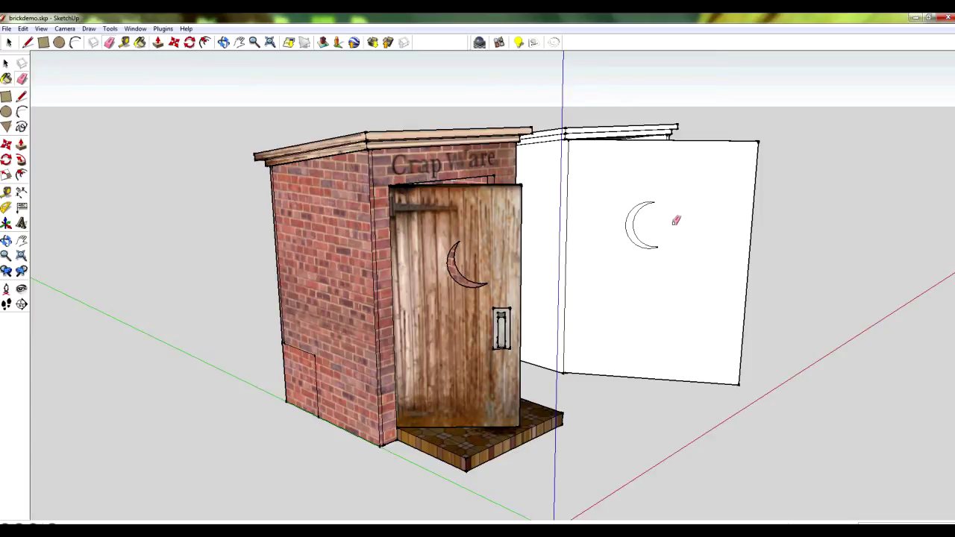
Push/Pull the crescent moon through the new door to cut it out
middle_drag(674, 222, 626, 398)
key(p)
middle_drag(576, 335, 403, 339)
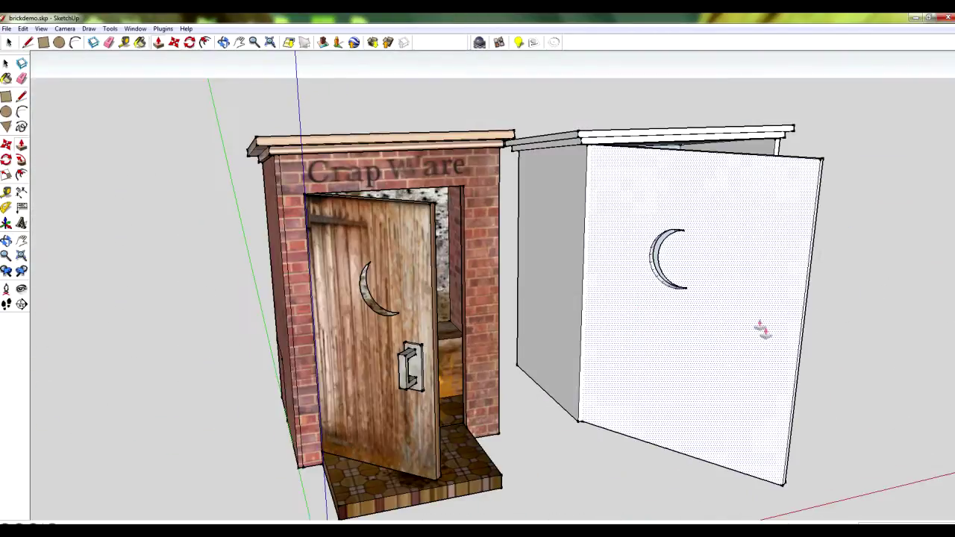
click(757, 331)
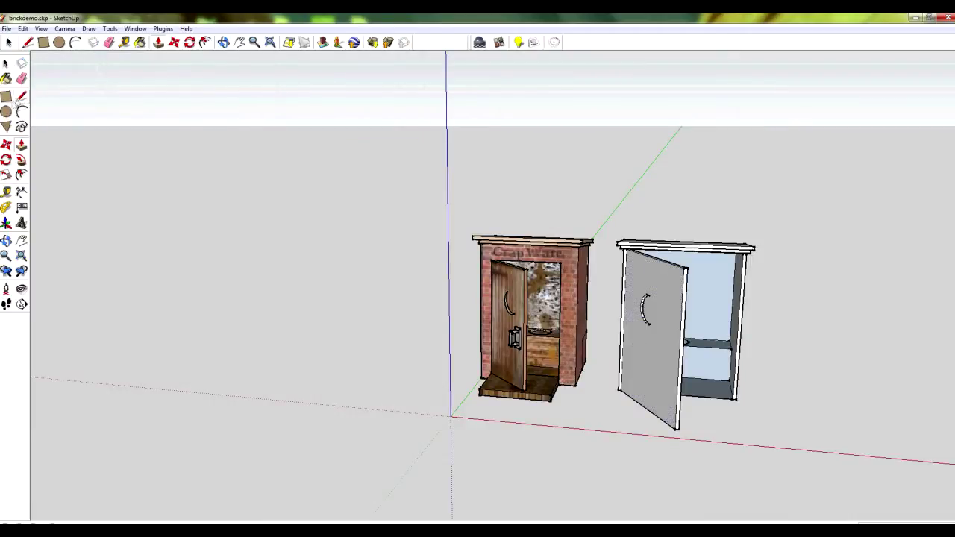
Scale the whole new outhouse, including its door, to roughly match the brick one and combine it into a group
drag(602, 203, 795, 469)
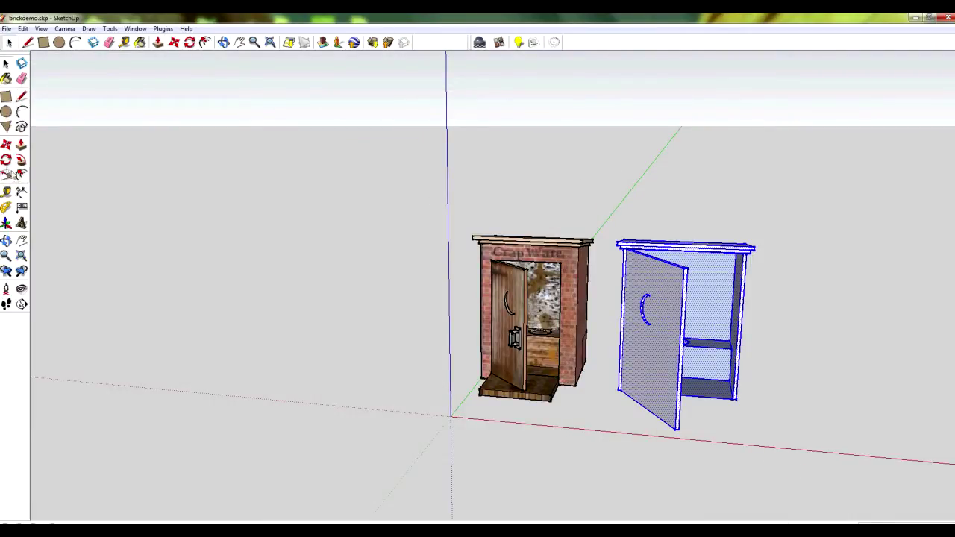
click(6, 175)
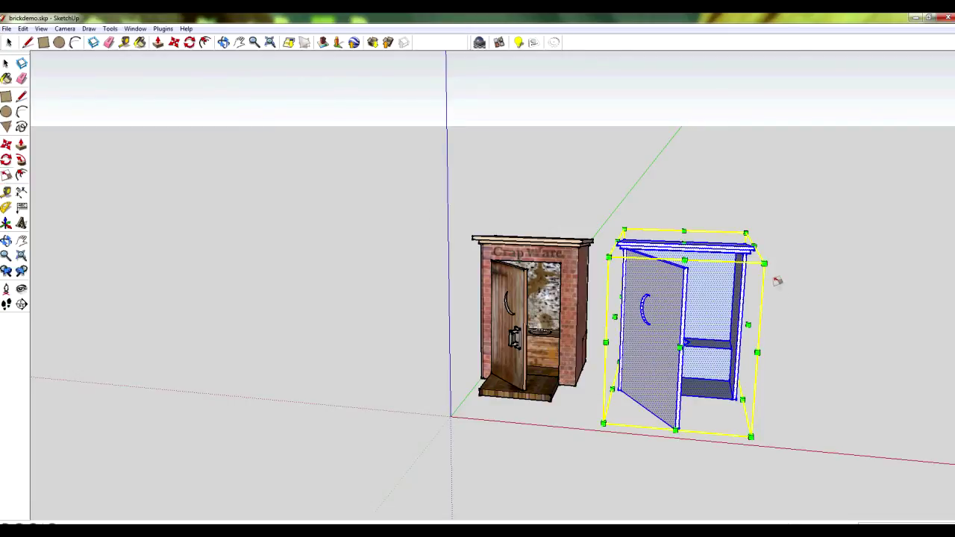
drag(764, 264, 722, 283)
mouse_move(573, 380)
middle_down()
mouse_move(608, 348)
mouse_move(589, 371)
middle_up()
middle_drag(683, 351, 707, 324)
mouse_move(707, 324)
mouse_down()
mouse_move(716, 324)
mouse_move(703, 324)
mouse_up()
drag(655, 261, 656, 241)
middle_drag(777, 313, 774, 345)
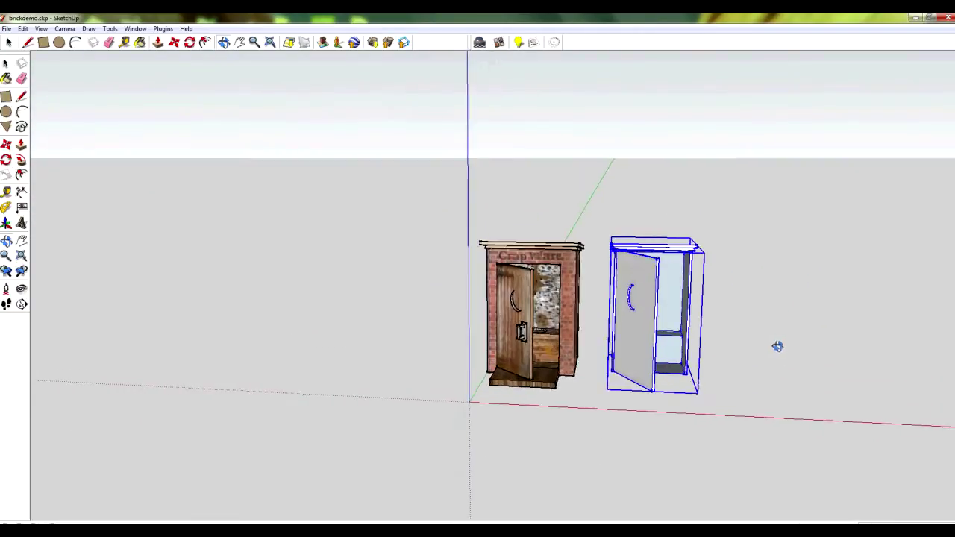
scroll(698, 328, up, 5)
scroll(694, 328, down, 3)
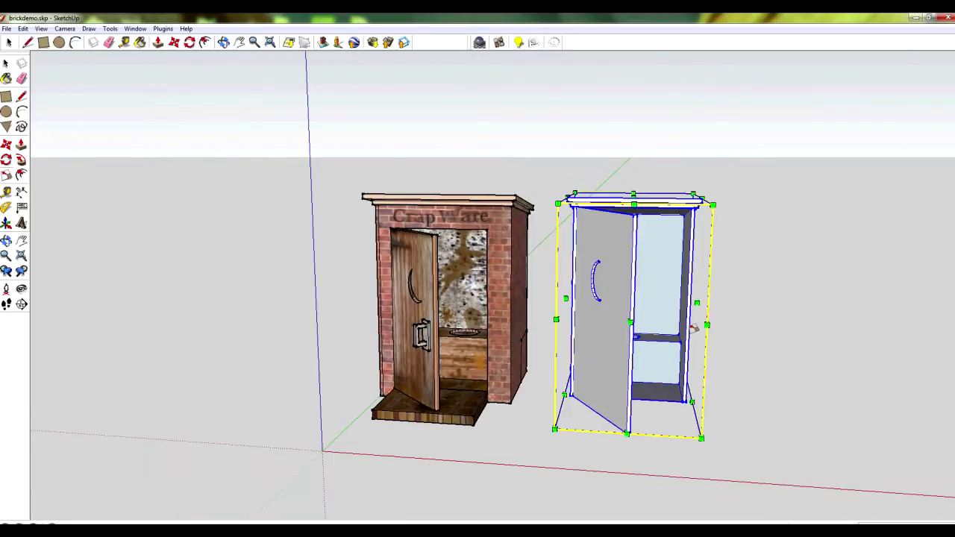
Open the new outhouse's group for editing and draw a narrow vertical rectangle along the front opening's right side, from floor to roof
scroll(694, 328, up, 3)
middle_drag(703, 260, 778, 277)
right_click(656, 256)
click(694, 308)
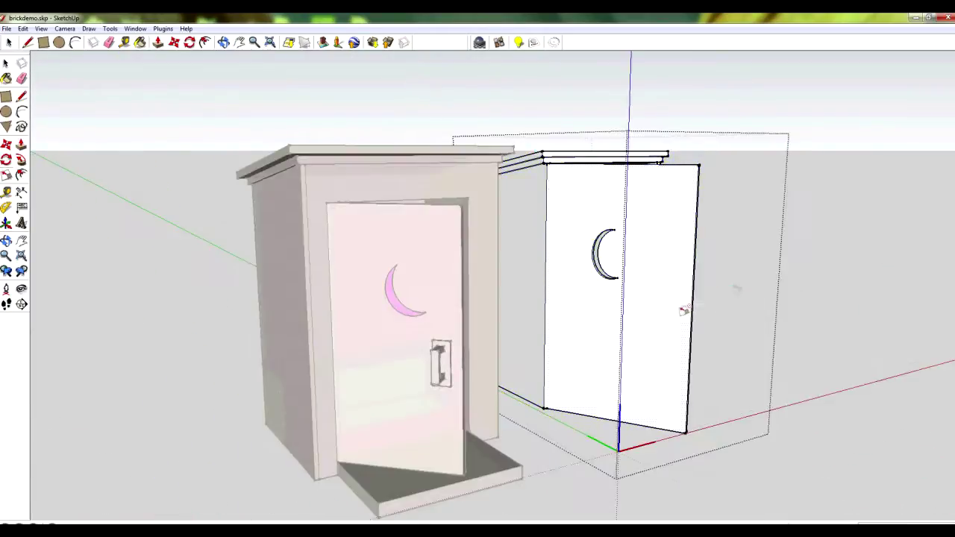
middle_drag(693, 308, 800, 408)
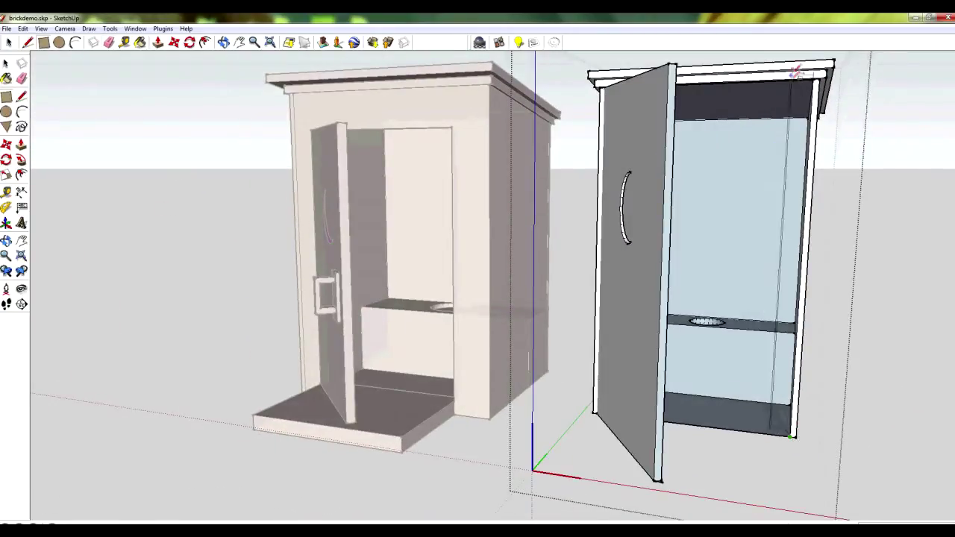
middle_drag(792, 435, 806, 142)
scroll(806, 142, up, 8)
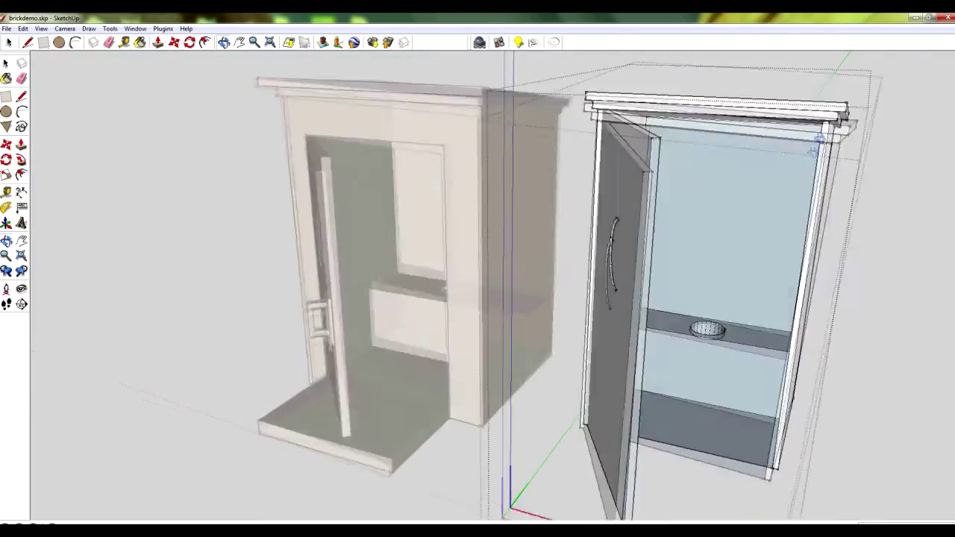
scroll(721, 292, down, 10)
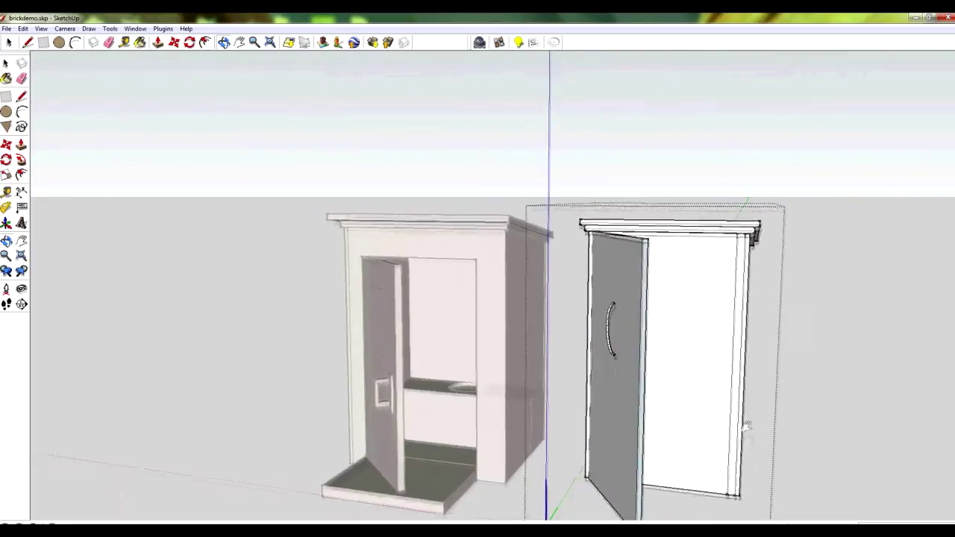
Erase the face filling the new outhouse's front opening, keeping the narrow frame strip beside the right wall
mouse_move(745, 427)
middle_down()
mouse_move(721, 430)
mouse_move(707, 417)
middle_up()
click(22, 78)
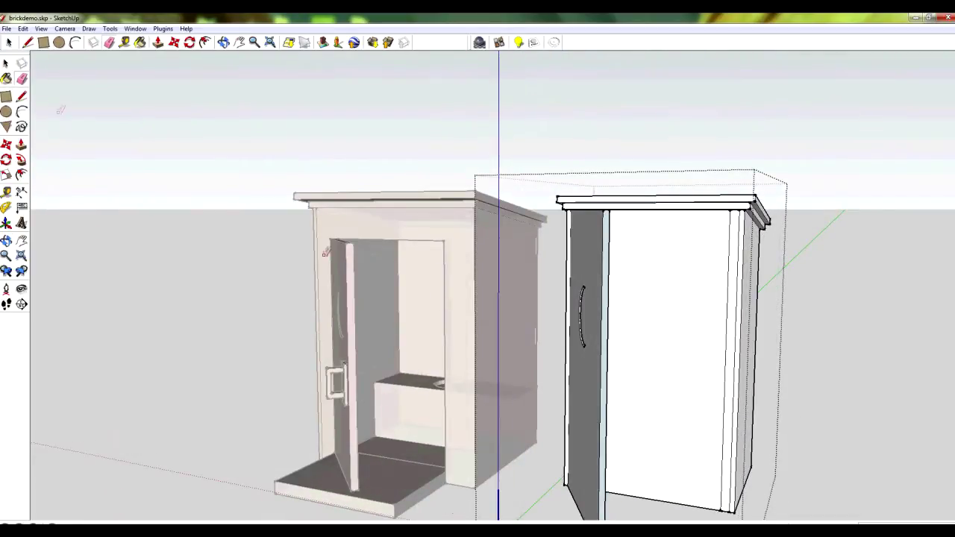
right_click(664, 324)
click(682, 338)
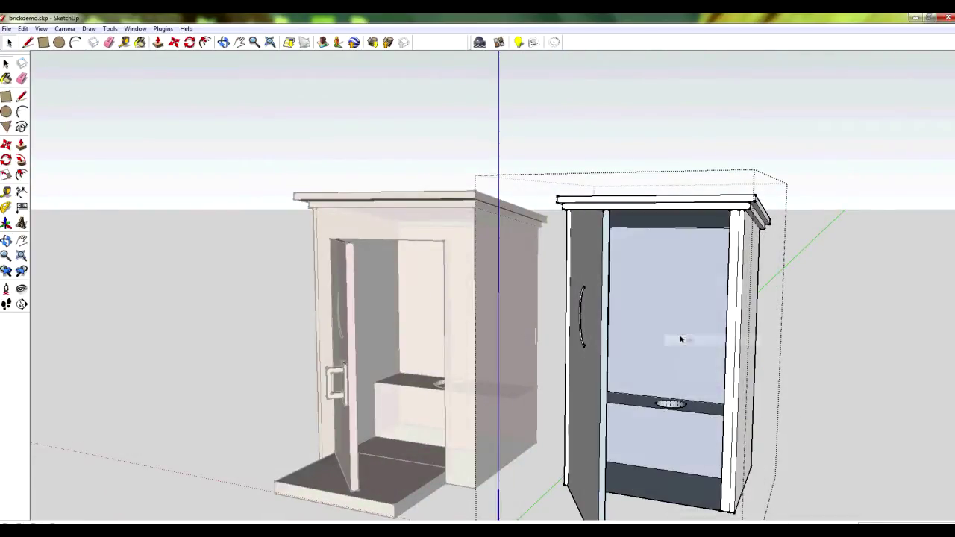
middle_drag(681, 335, 732, 376)
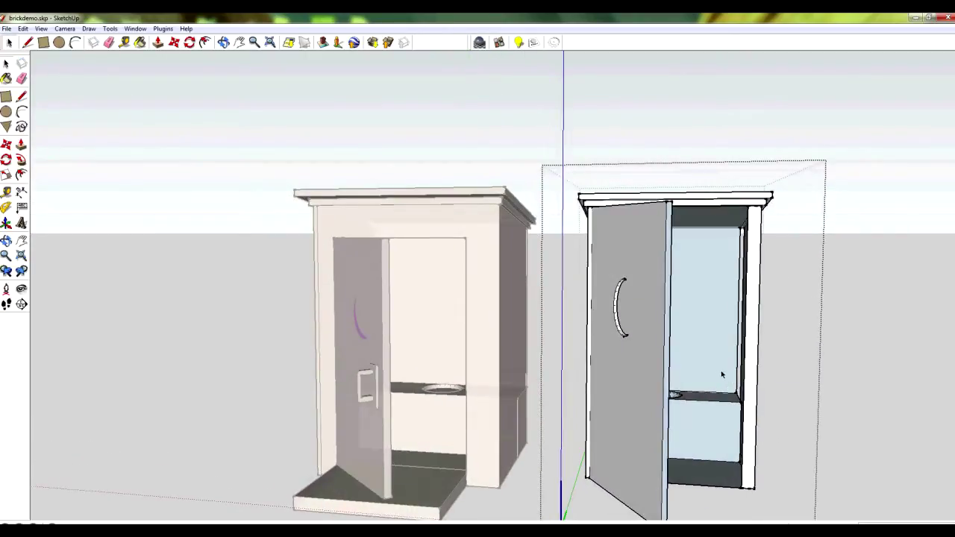
scroll(705, 368, up, 5)
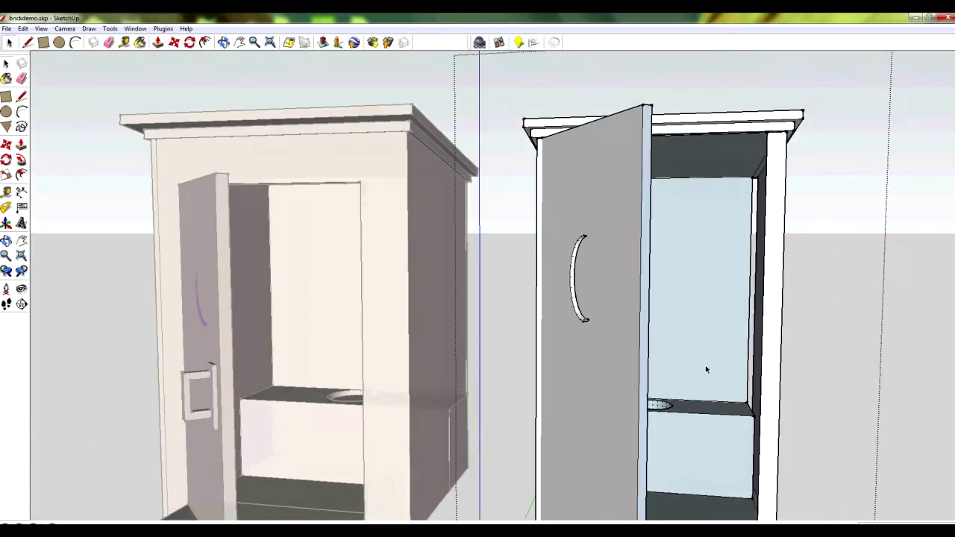
Leave the new outhouse's group to examine the textured brick outhouse's front, and reopen the new group for editing
scroll(652, 249, down, 4)
middle_drag(652, 249, 262, 288)
key(m)
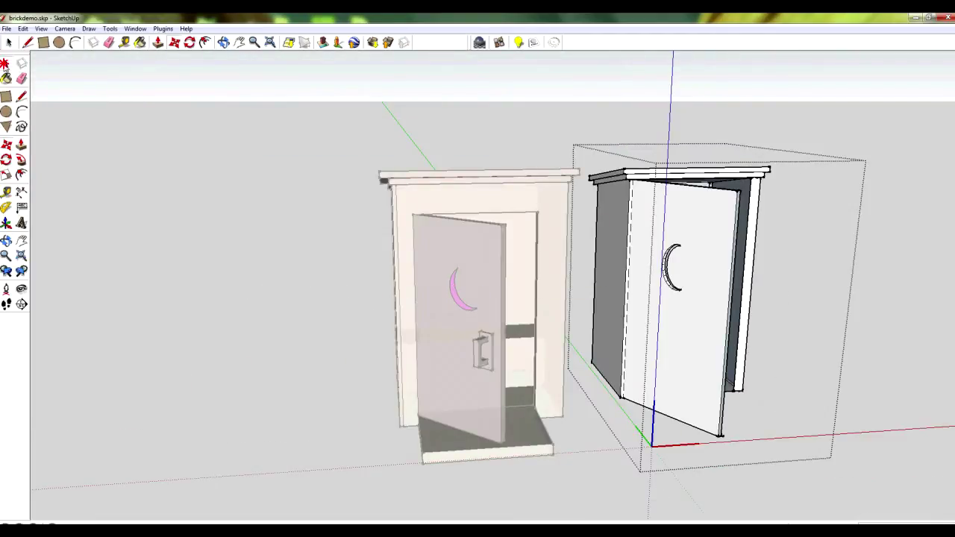
click(170, 122)
mouse_move(546, 327)
middle_down()
mouse_move(576, 331)
mouse_move(549, 346)
middle_up()
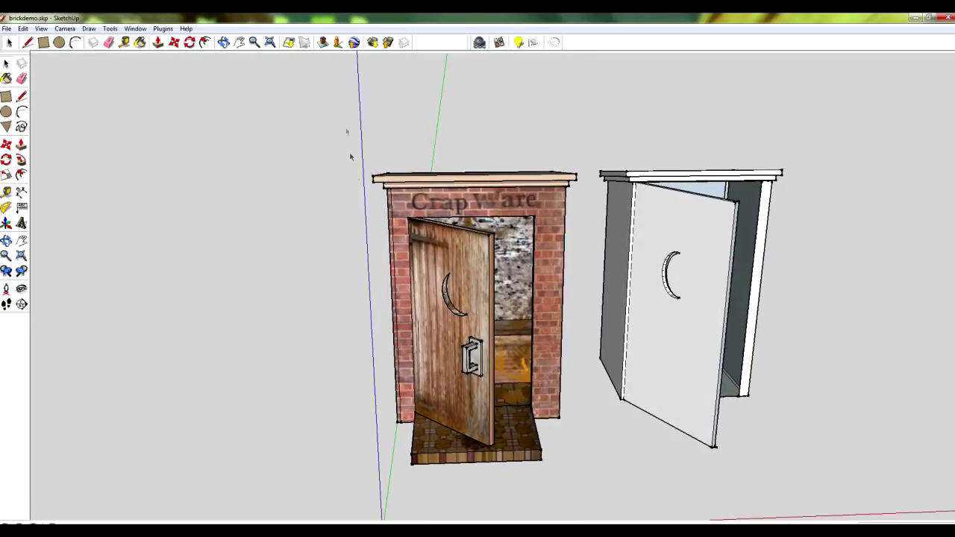
click(399, 265)
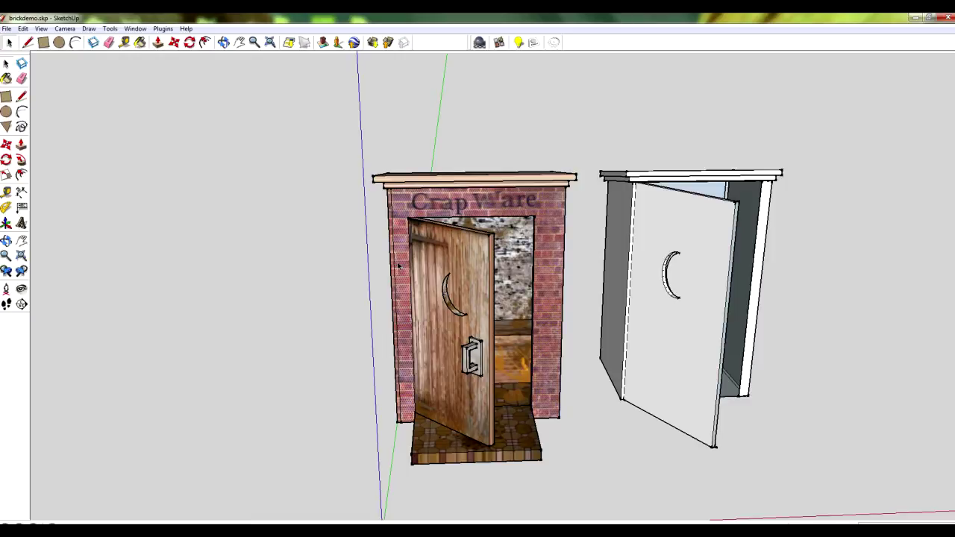
double_click(629, 306)
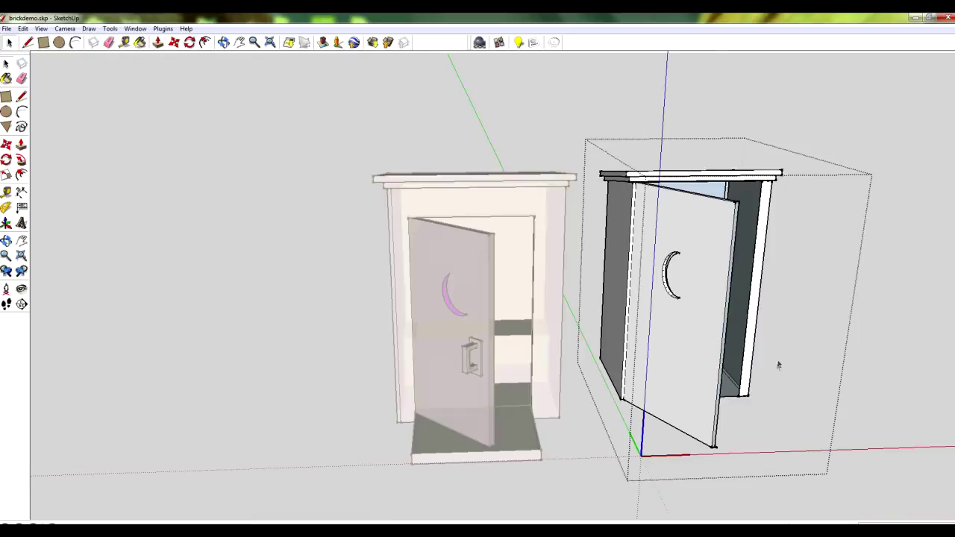
middle_drag(628, 306, 743, 360)
middle_drag(807, 343, 590, 399)
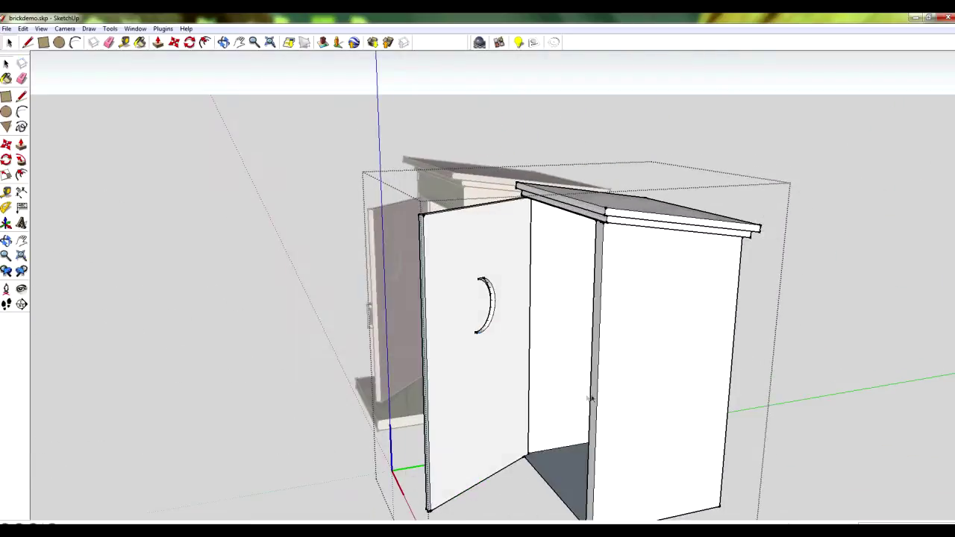
Paint the new outhouse's outer side wall with the Stone_Sandstone_Ashlar_Light material from the Stone collection
click(634, 378)
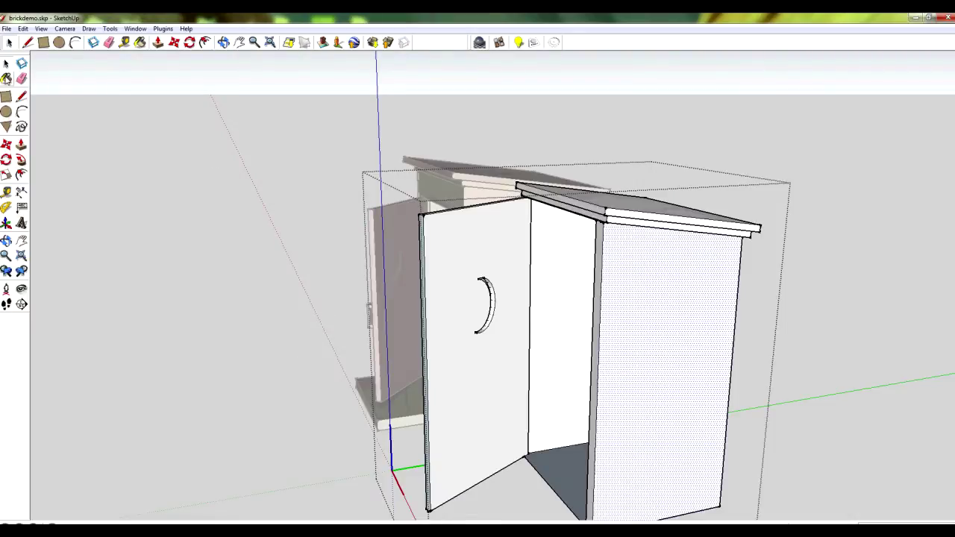
click(6, 78)
click(244, 147)
click(244, 148)
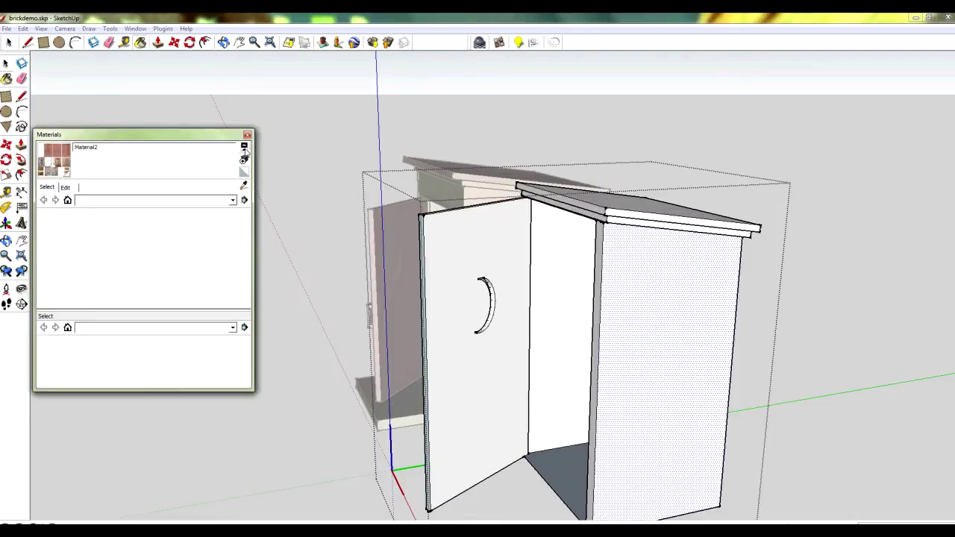
click(68, 201)
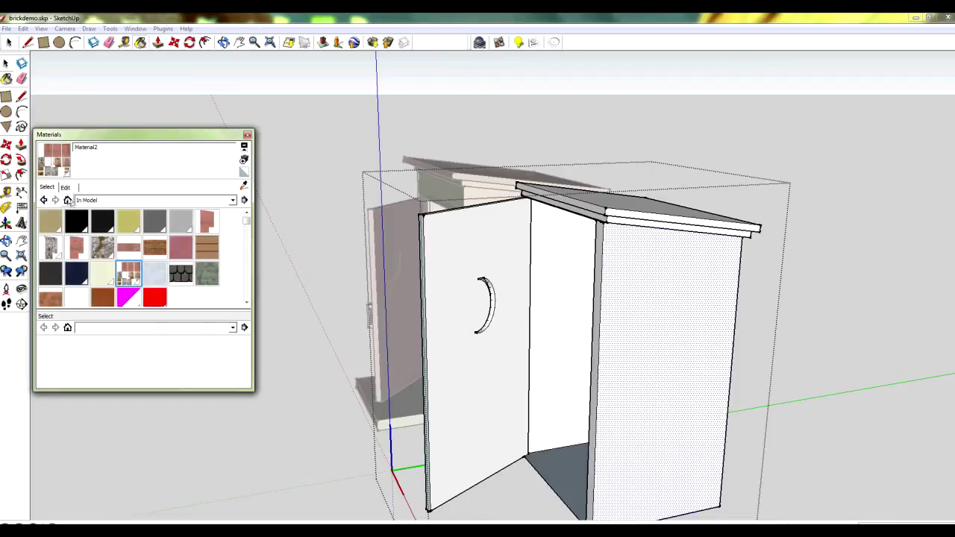
click(232, 202)
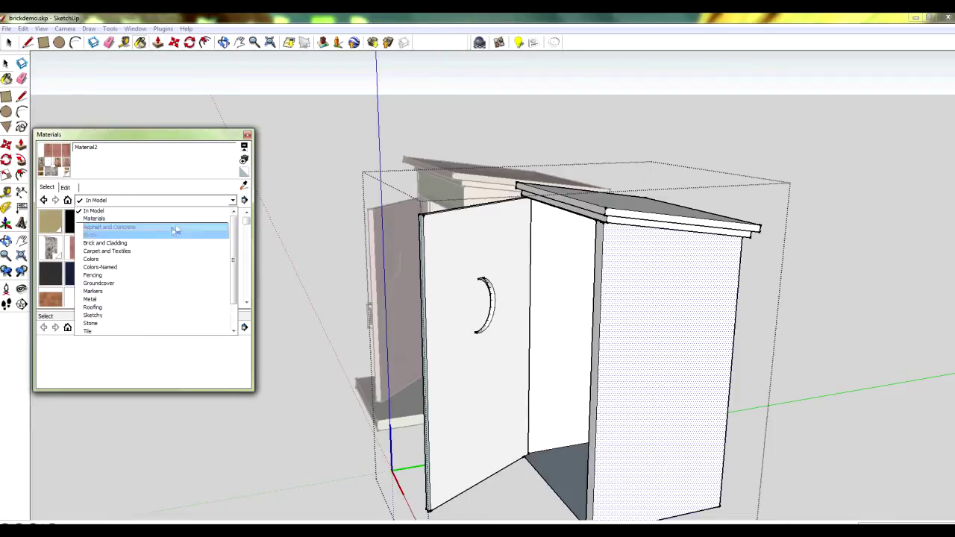
click(91, 323)
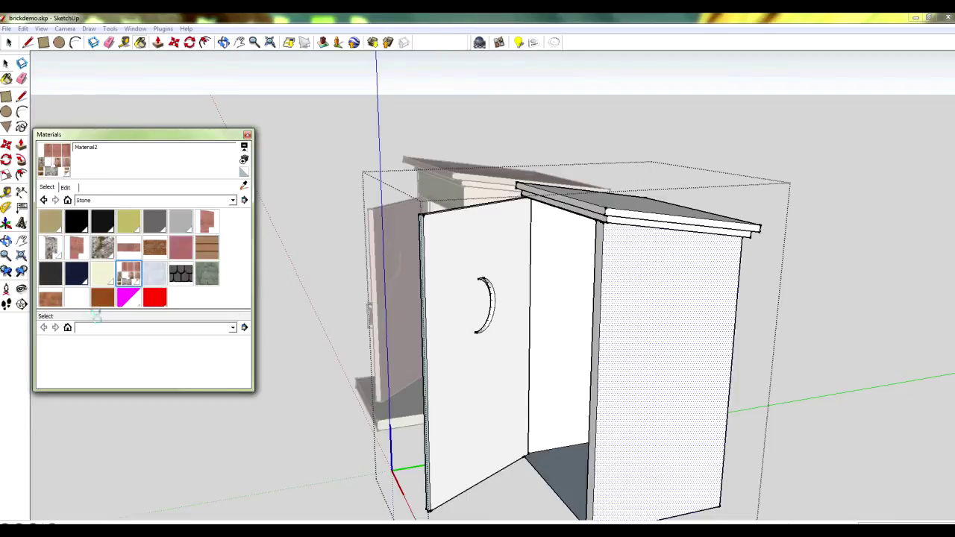
click(46, 251)
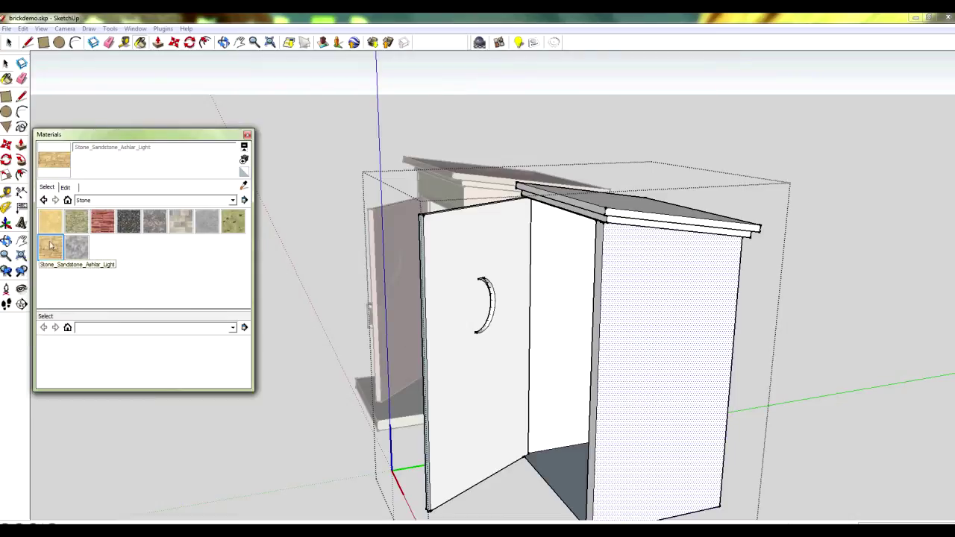
click(646, 324)
Paint the rear wall's upper and lower faces and the moon door with the same light sandstone material
middle_drag(673, 322, 394, 252)
click(394, 252)
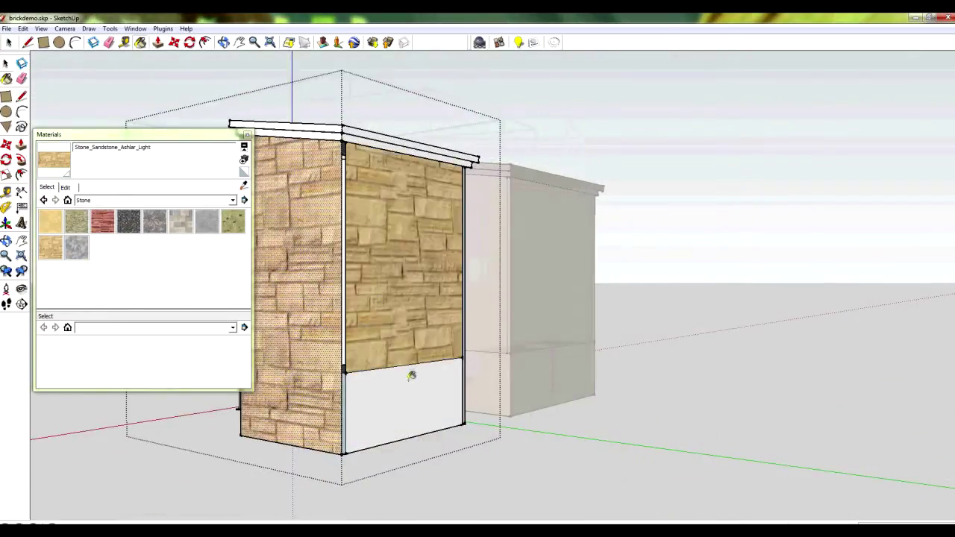
click(412, 376)
click(358, 305)
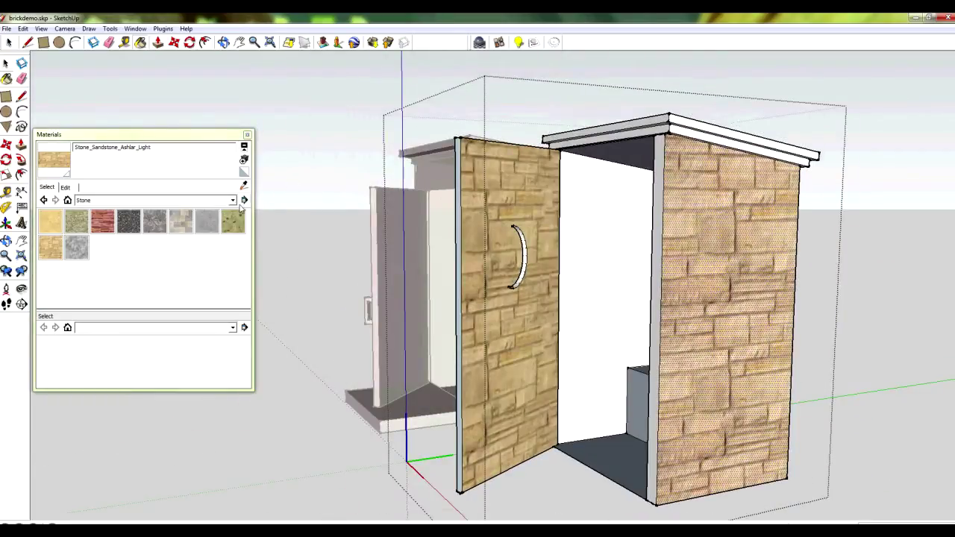
Paint the interior walls and the bench front with Wood_Lumber_ButtJoined from the Wood collection
click(233, 200)
click(97, 282)
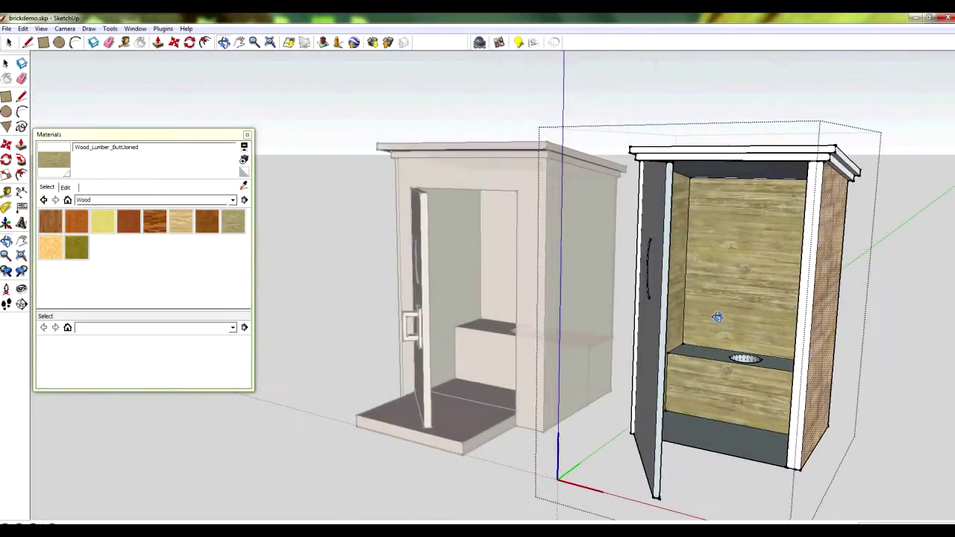
click(6, 29)
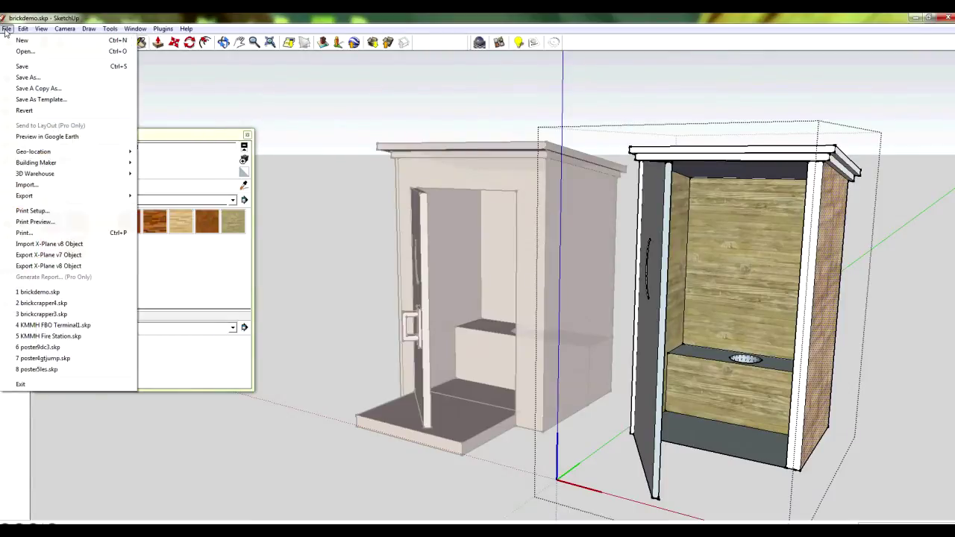
click(110, 55)
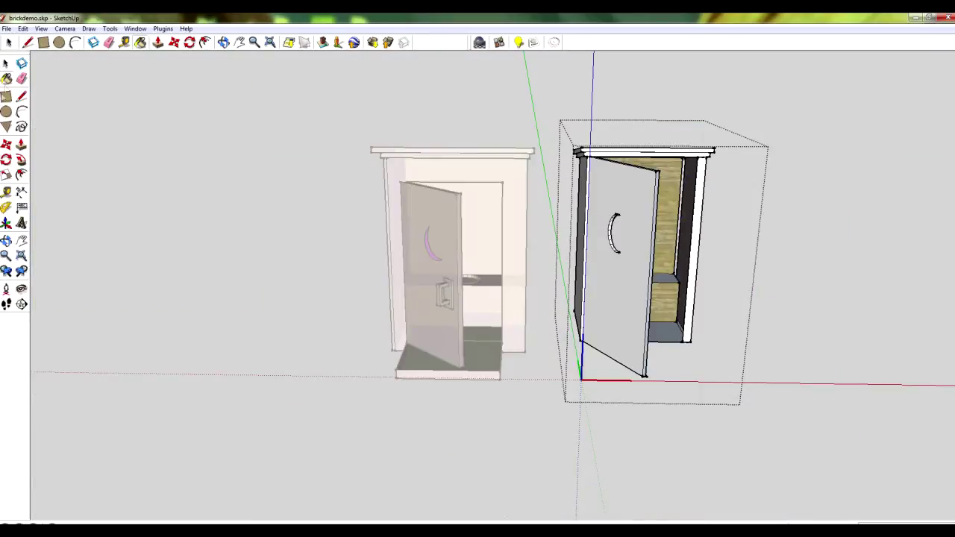
Select all of the new outhouse's geometry and reset its faces to the Default material
click(6, 79)
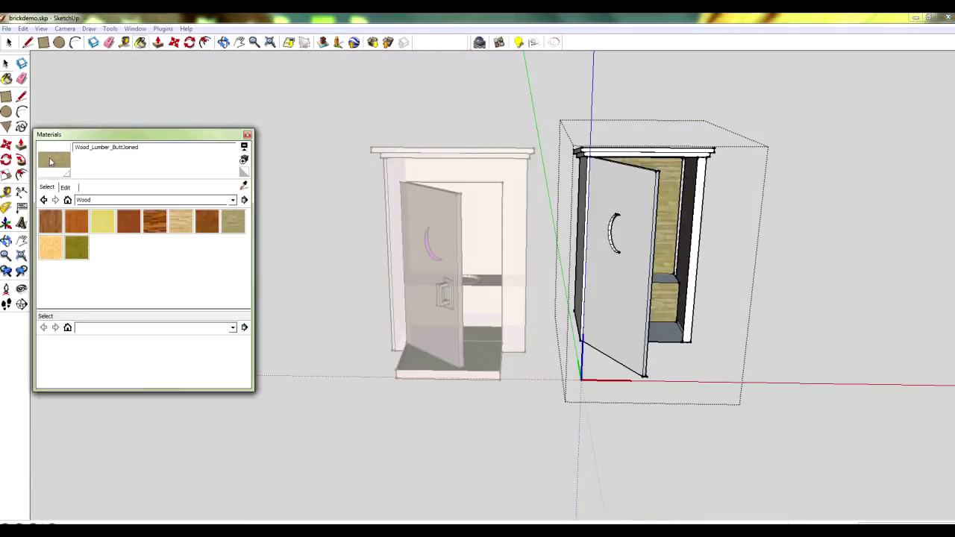
click(244, 175)
click(8, 65)
drag(788, 456, 563, 100)
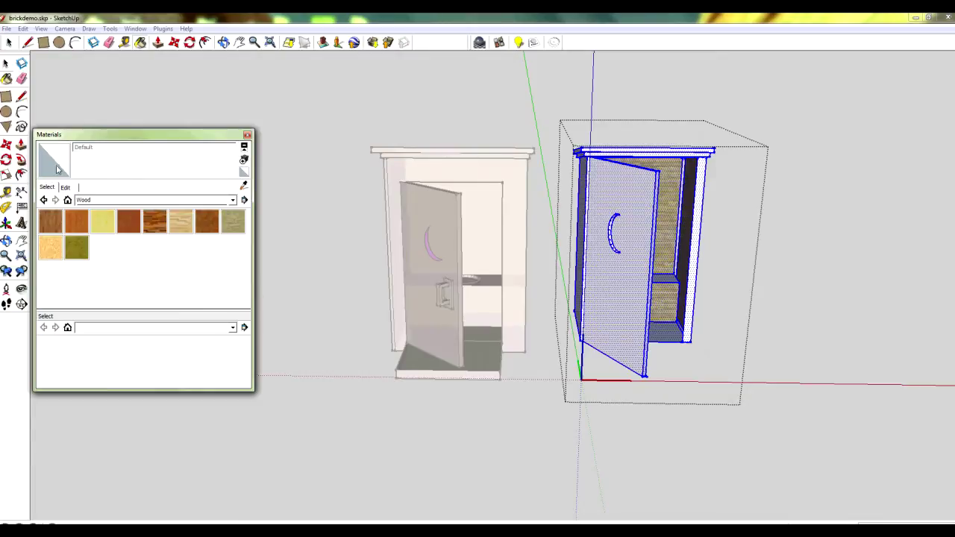
click(57, 169)
click(671, 194)
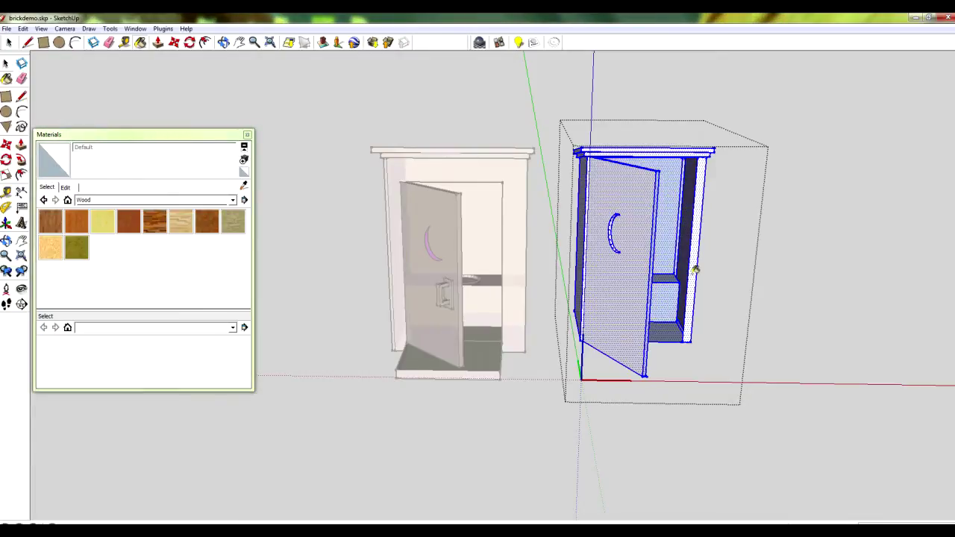
Dismiss the material browser, clear the selection and examine the open gap between the rear and side walls
middle_drag(639, 273, 514, 296)
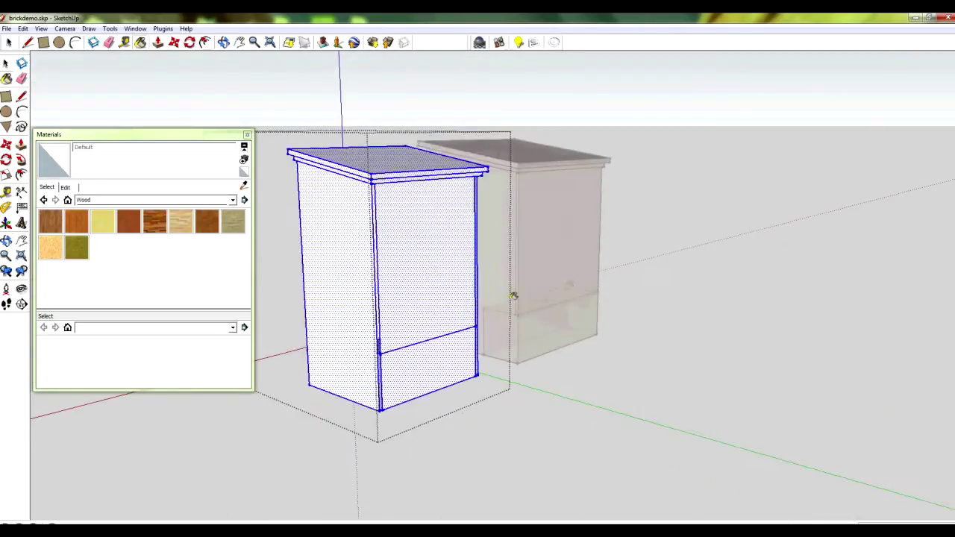
scroll(394, 320, up, 3)
middle_drag(394, 321, 436, 302)
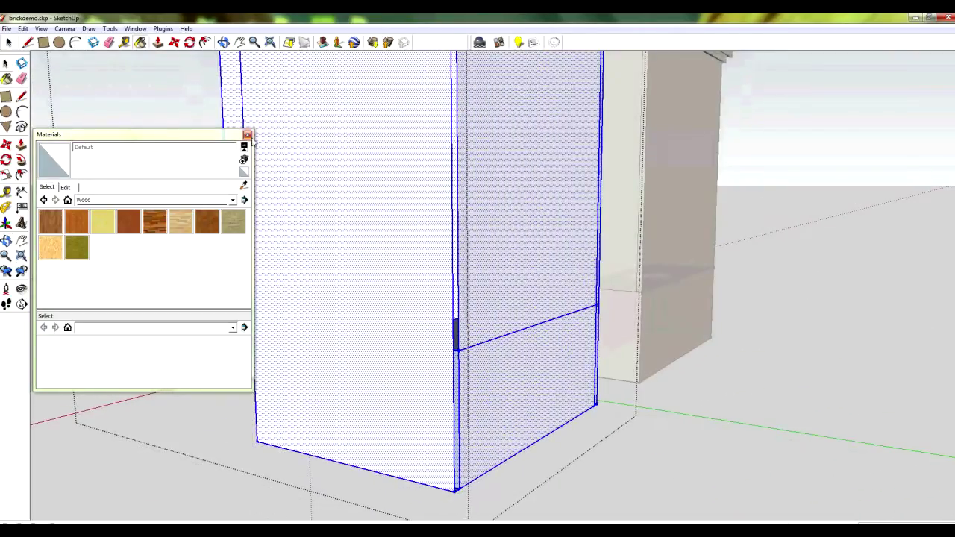
click(247, 134)
click(6, 64)
click(207, 243)
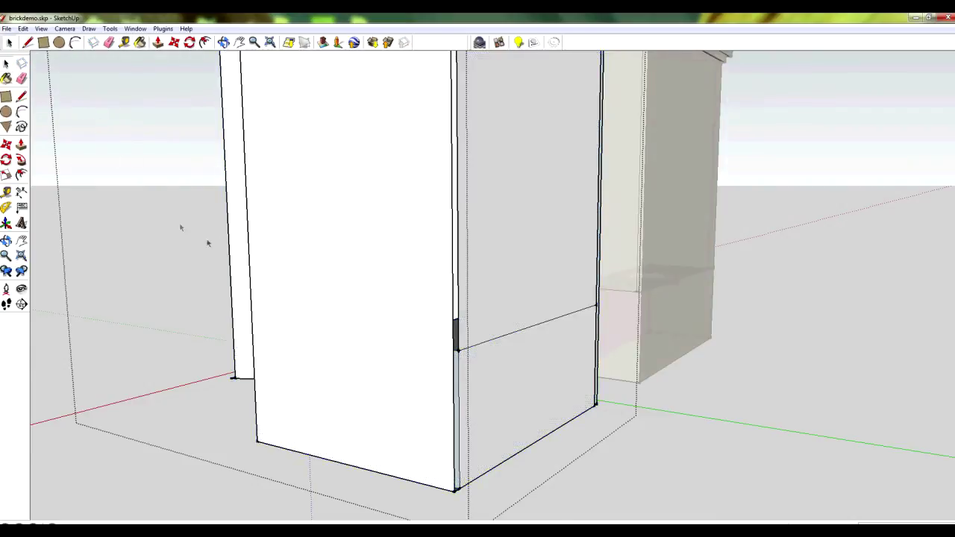
middle_drag(207, 243, 253, 229)
middle_drag(598, 388, 588, 345)
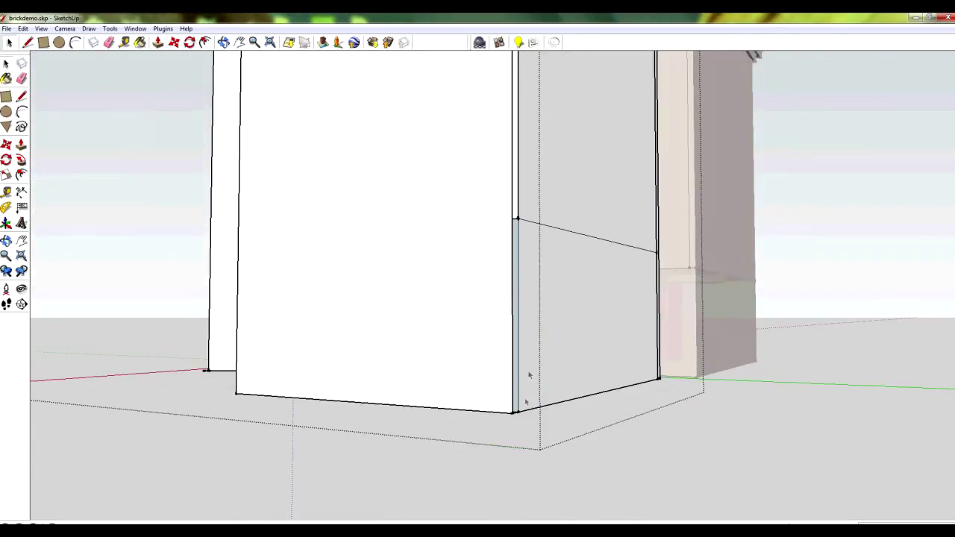
Draw lines across the narrow gap at the left rear corner, seen from behind, to fill it with a face
click(22, 96)
scroll(578, 94, down, 4)
middle_drag(577, 94, 514, 265)
scroll(482, 189, up, 3)
mouse_move(483, 188)
middle_down()
mouse_move(448, 165)
mouse_move(467, 167)
mouse_move(460, 169)
mouse_move(473, 144)
mouse_move(558, 239)
mouse_move(631, 236)
mouse_move(494, 237)
mouse_move(465, 194)
mouse_move(345, 378)
middle_up()
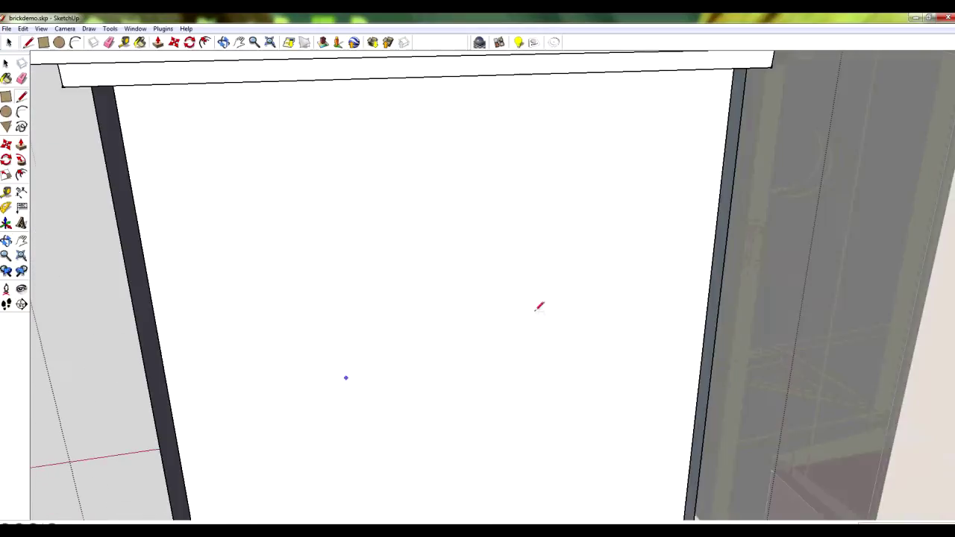
scroll(149, 240, down, 2)
middle_drag(157, 224, 168, 200)
scroll(188, 207, down, 5)
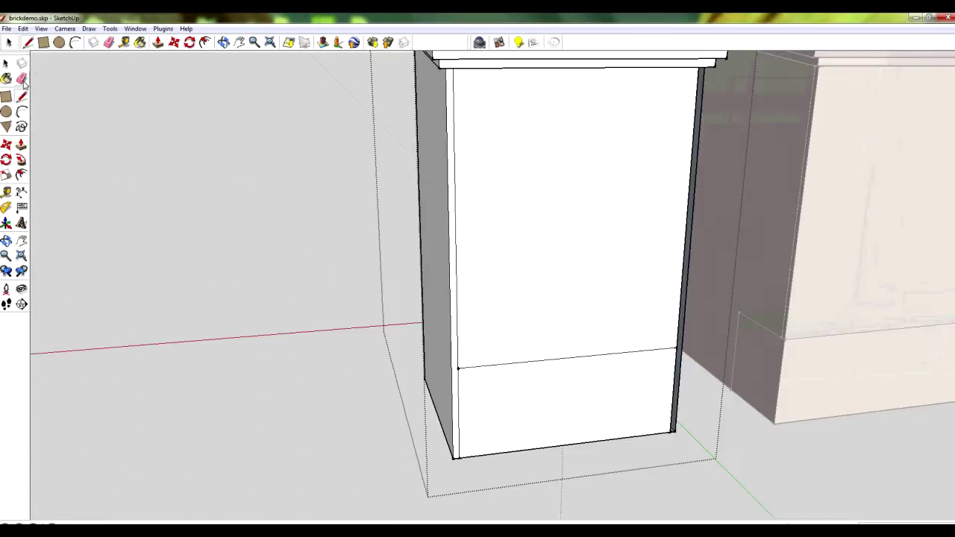
Extend the bench line to the side wall's edge at that corner and erase the strip's inner vertical edges above and below it
click(454, 191)
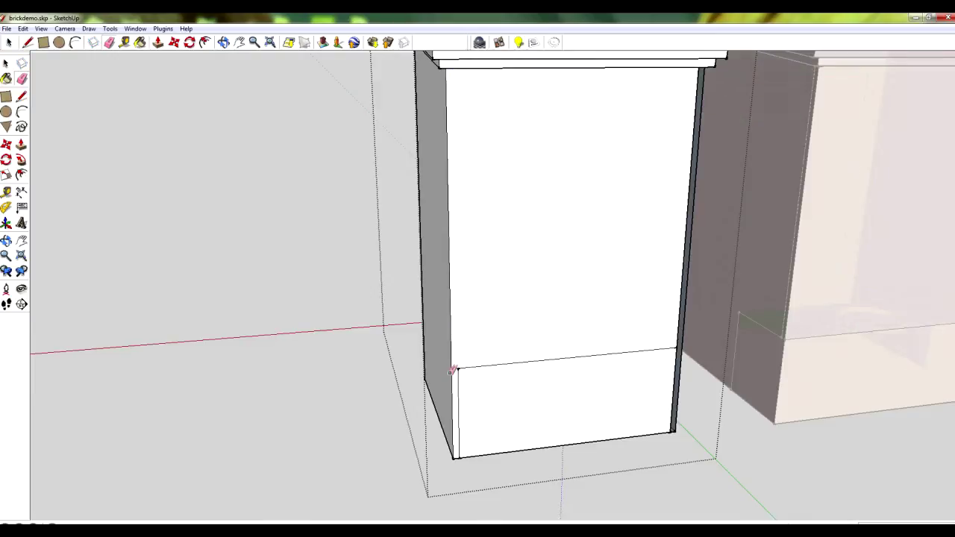
key(space)
scroll(458, 369, up, 3)
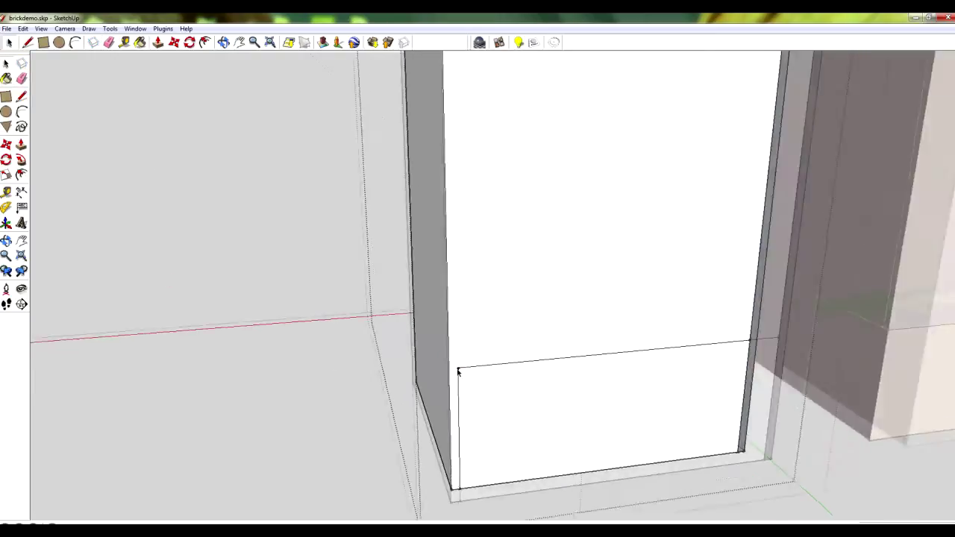
click(22, 98)
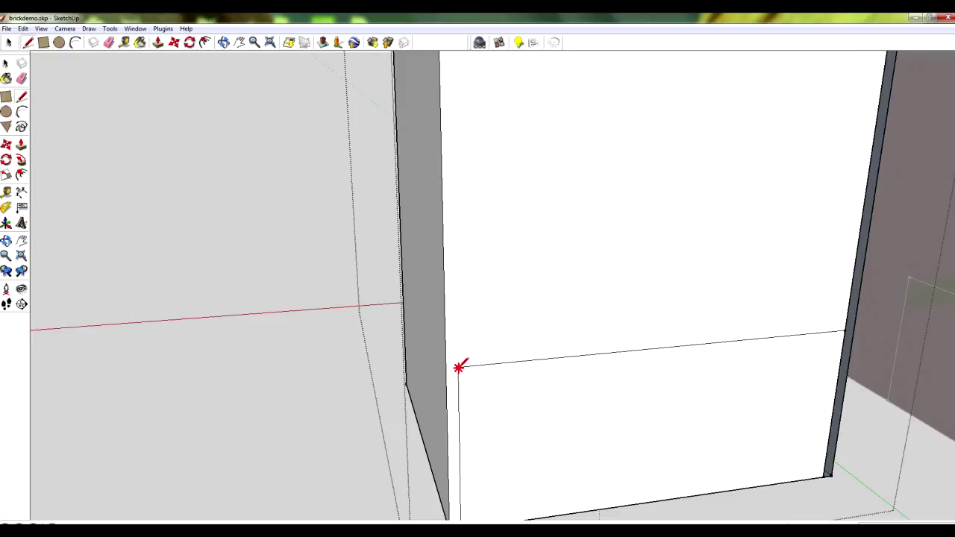
click(451, 367)
click(21, 79)
click(459, 453)
Fill the gap at the right rear corner, seen from behind, with lines and extend the bench line to the side wall's edge
scroll(517, 435, down, 3)
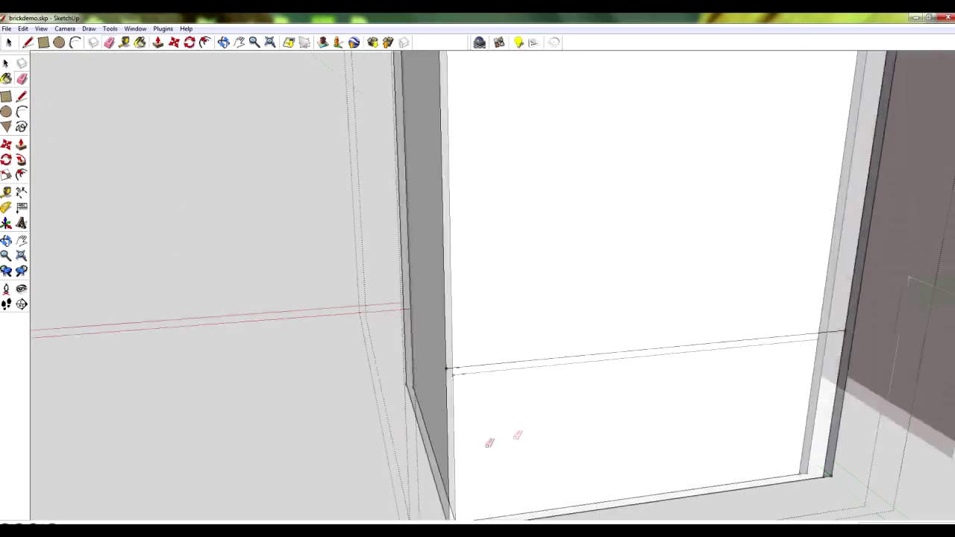
mouse_move(682, 407)
middle_down()
mouse_move(711, 428)
mouse_move(625, 380)
mouse_move(523, 361)
mouse_move(535, 363)
middle_up()
scroll(555, 332, up, 4)
scroll(555, 333, down, 6)
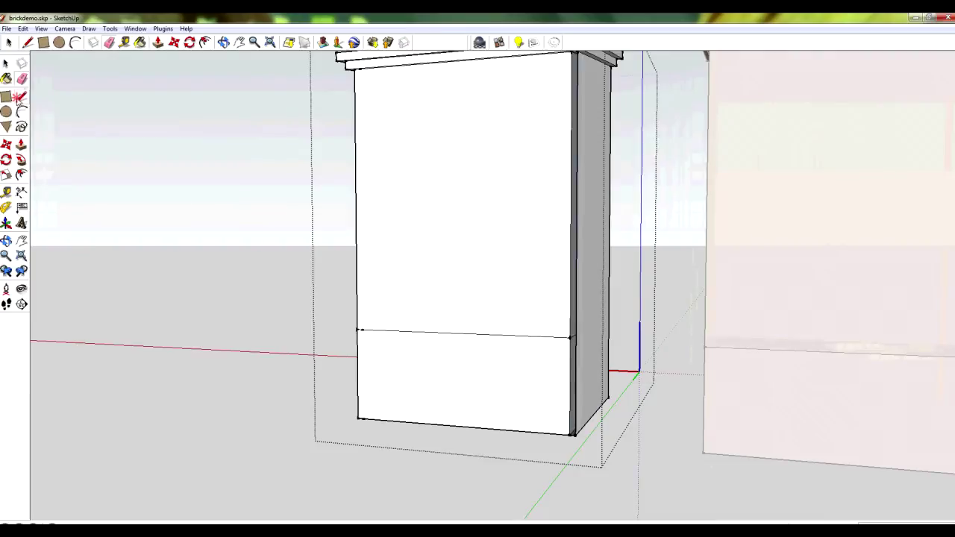
click(19, 97)
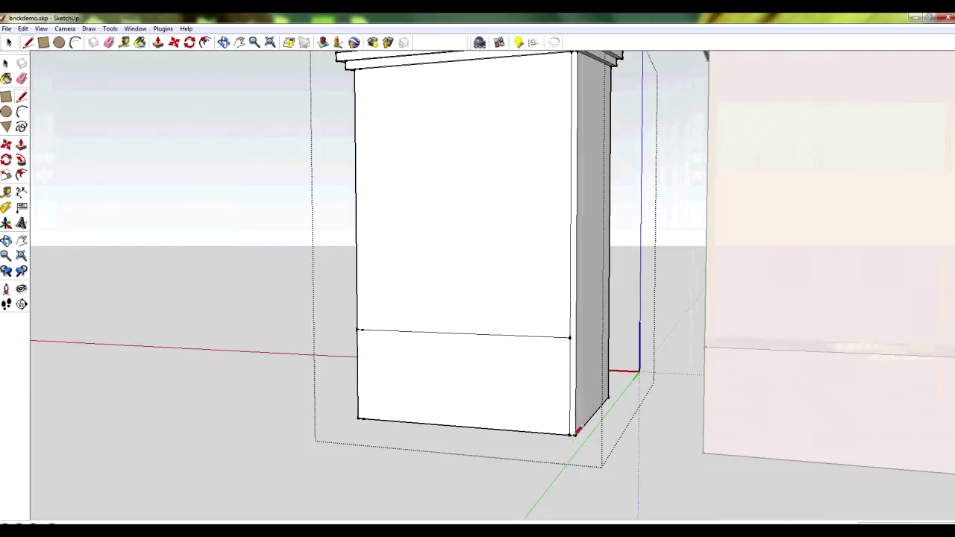
middle_drag(574, 432, 576, 393)
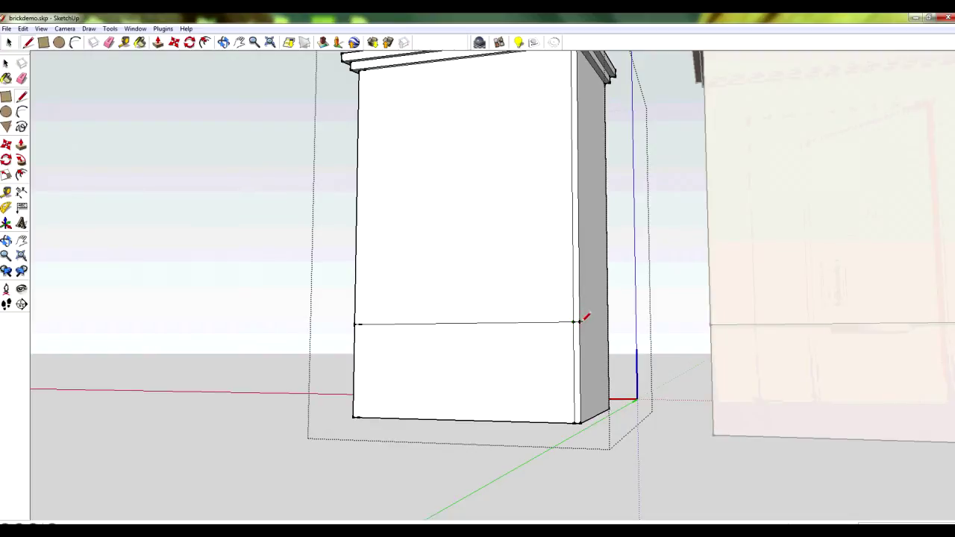
Erase the right rear strip's inner vertical edges above and below the bench line
click(21, 80)
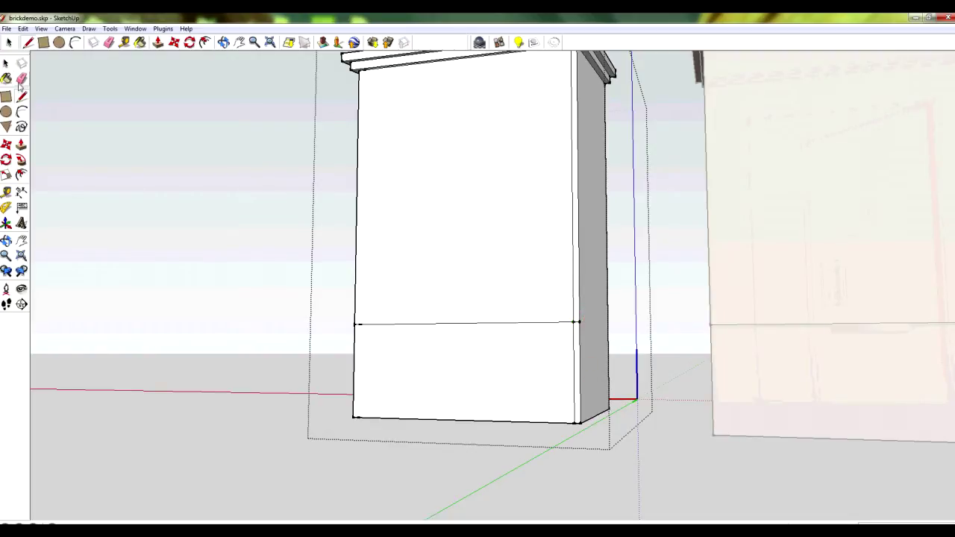
click(573, 159)
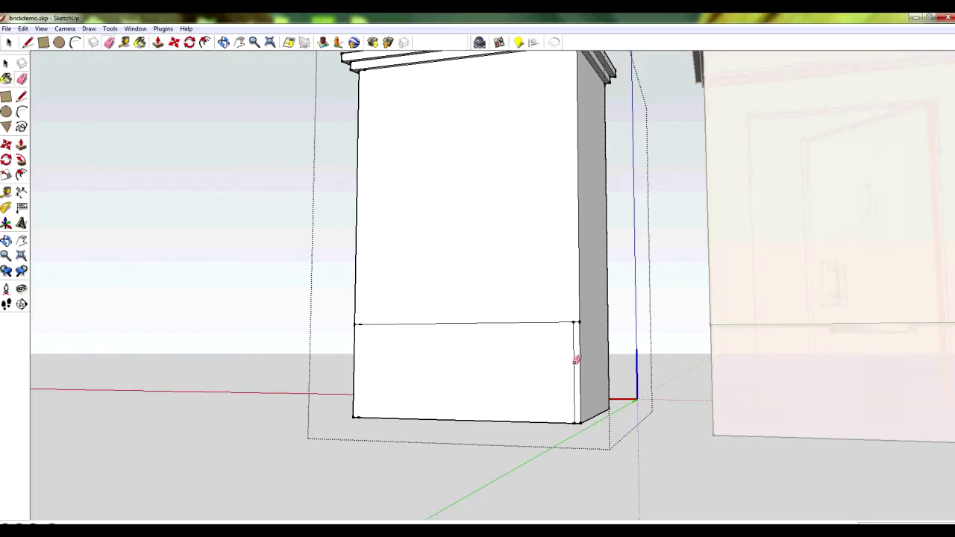
click(574, 362)
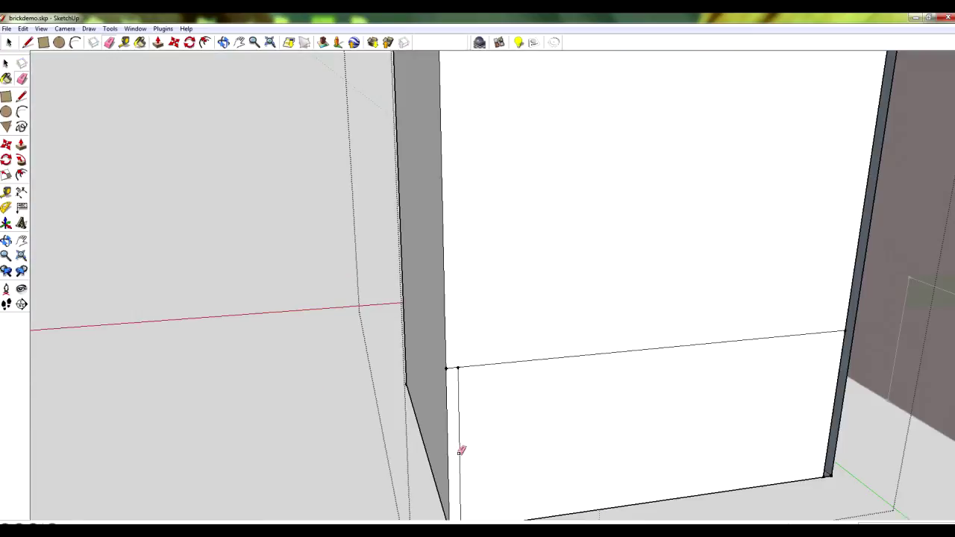
Erase the leftover edge below the bench line at the left rear corner and draw lines closing the right rear corner's gap
click(459, 453)
scroll(520, 436, down, 3)
mouse_move(754, 430)
middle_down()
mouse_move(710, 424)
mouse_move(644, 386)
mouse_move(520, 360)
mouse_move(532, 362)
middle_up()
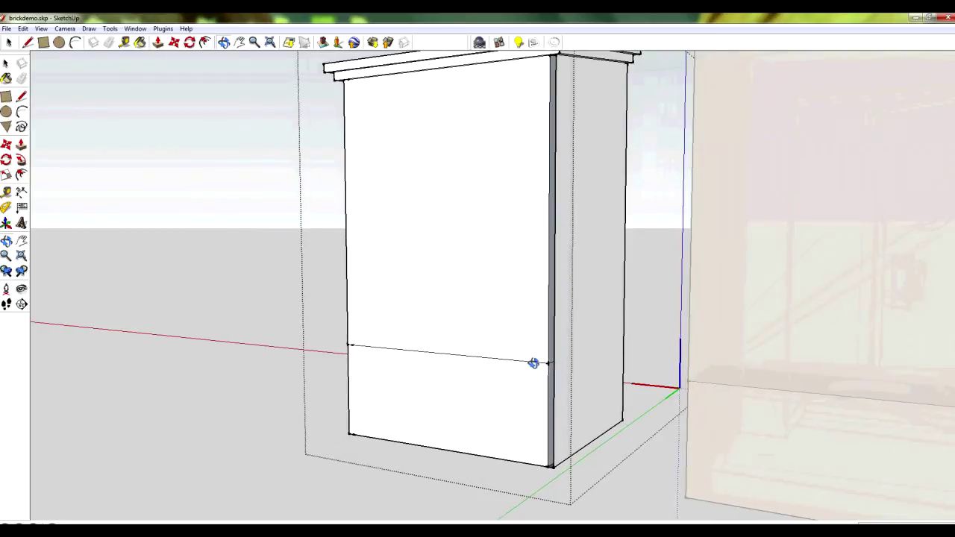
key(e)
scroll(545, 363, up, 4)
scroll(554, 332, down, 6)
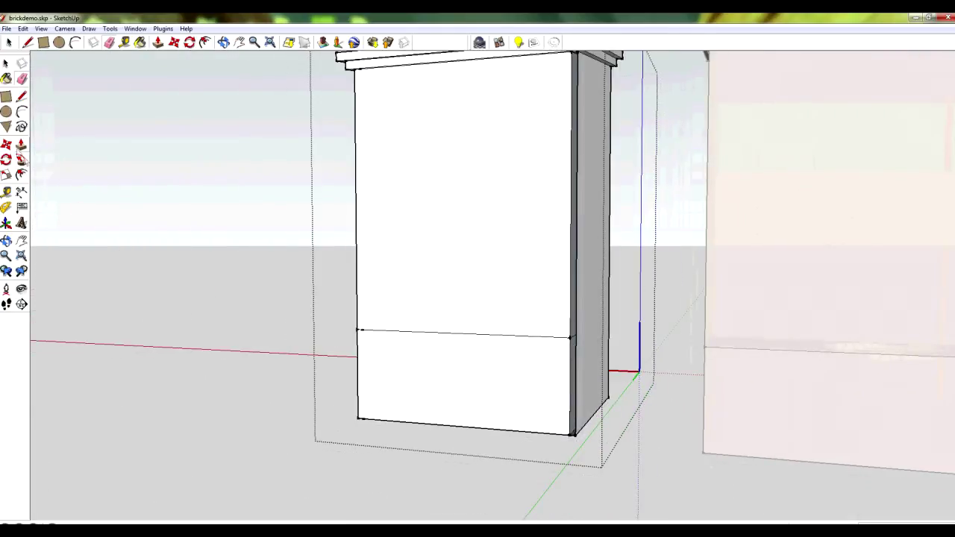
click(22, 95)
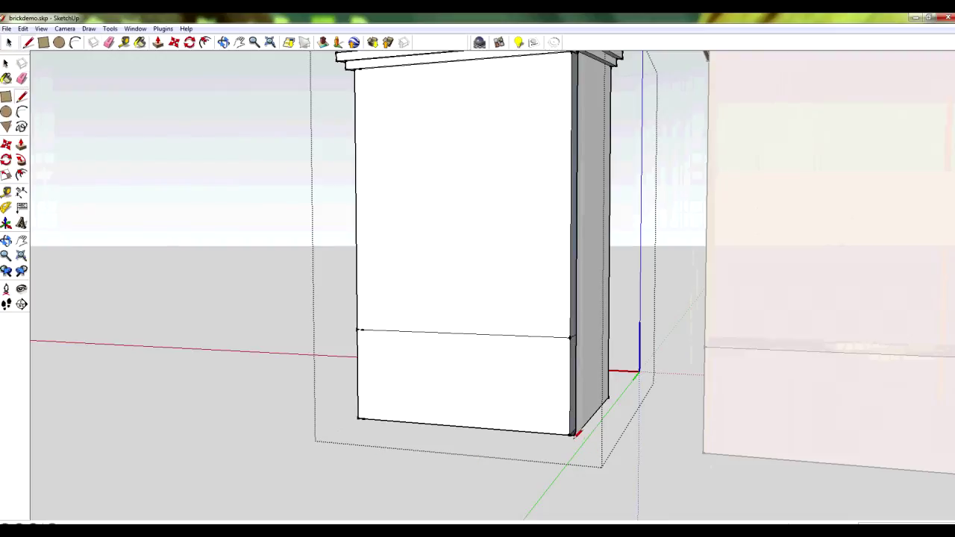
mouse_move(573, 431)
middle_down()
mouse_move(579, 342)
mouse_move(575, 392)
middle_up()
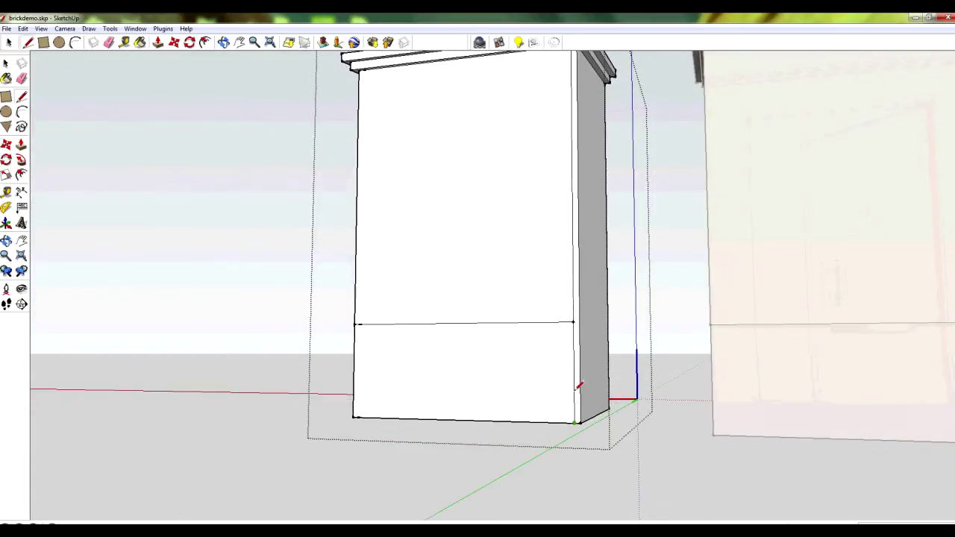